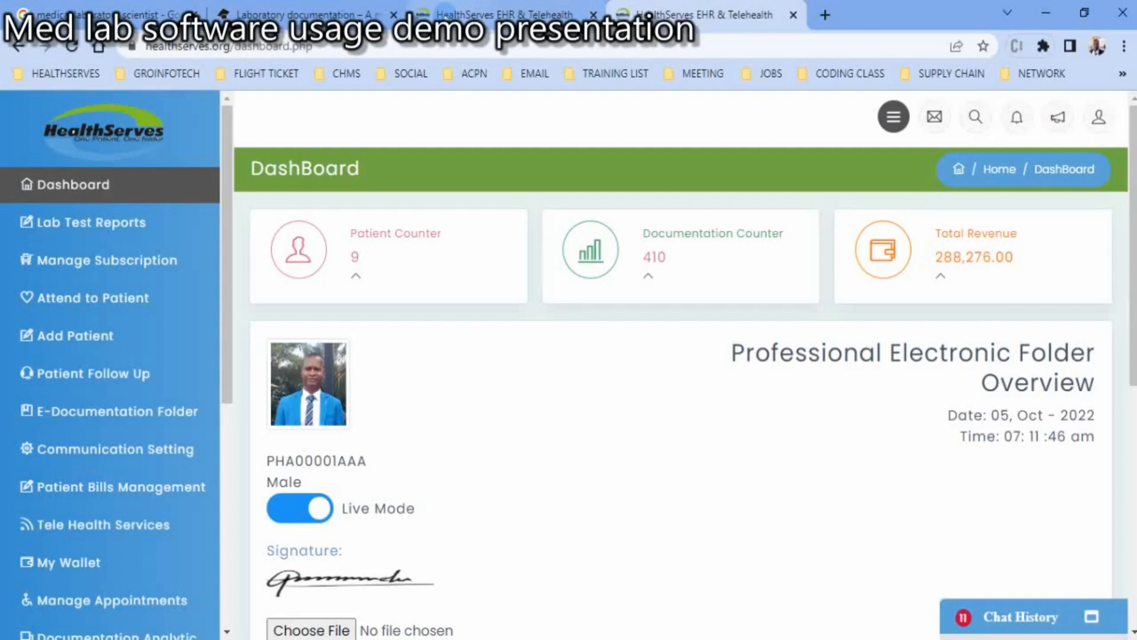
# - Review the dashboard's counters and the professional's electronic folder overview, including the personal, health and institution details
pyautogui.scroll(-2, 681, 365)
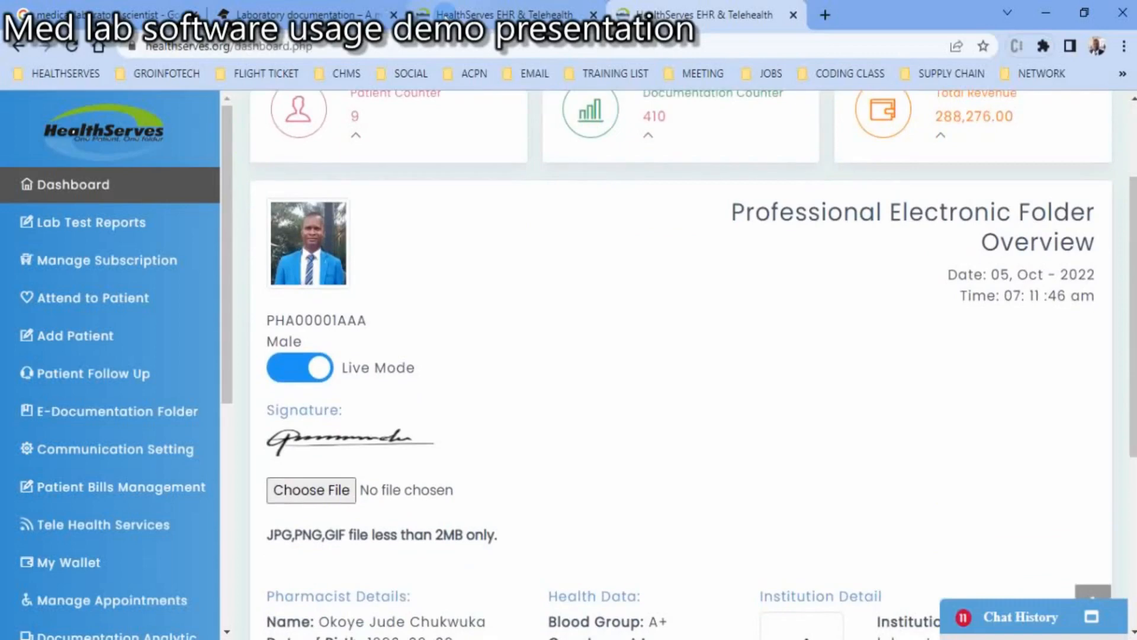
pyautogui.scroll(-5, 681, 365)
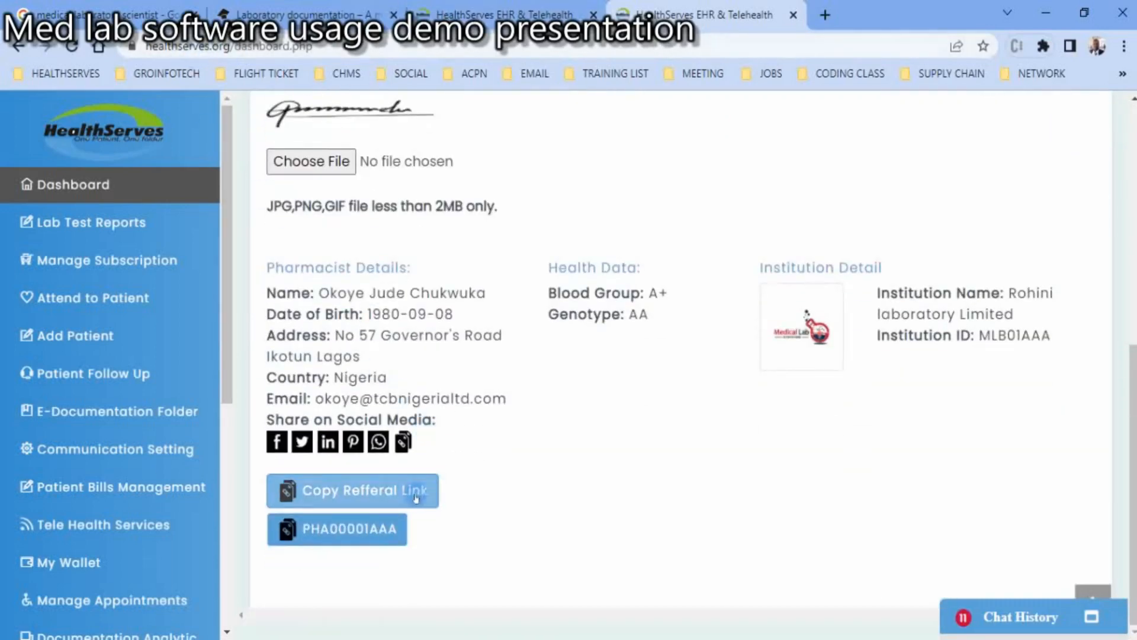
pyautogui.click(459, 494)
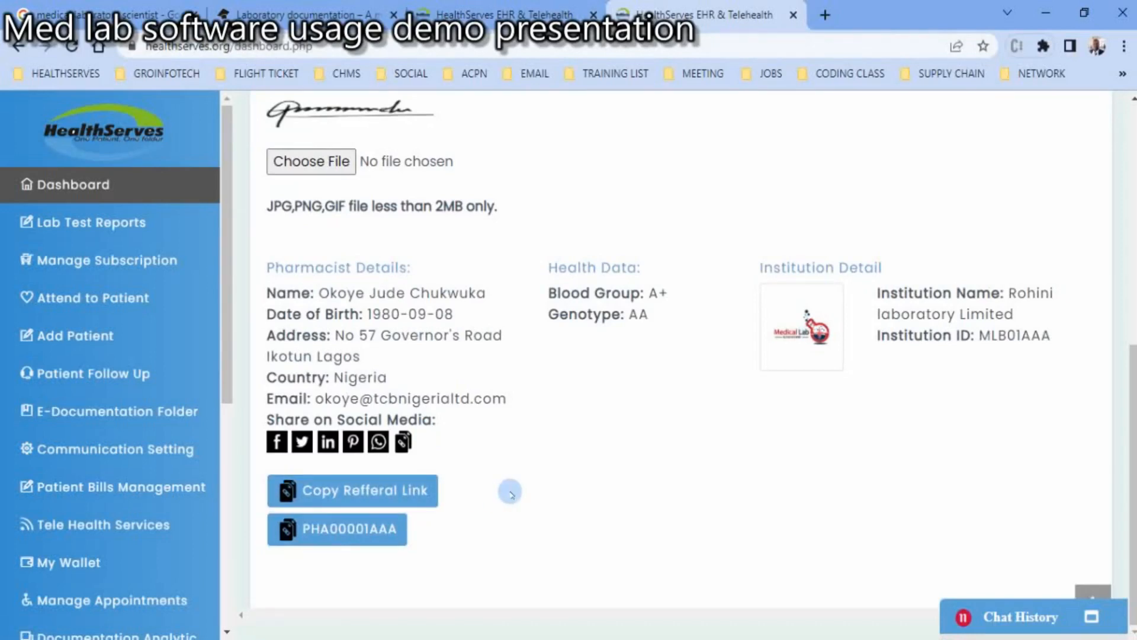
pyautogui.scroll(1, 510, 494)
pyautogui.scroll(7, 511, 494)
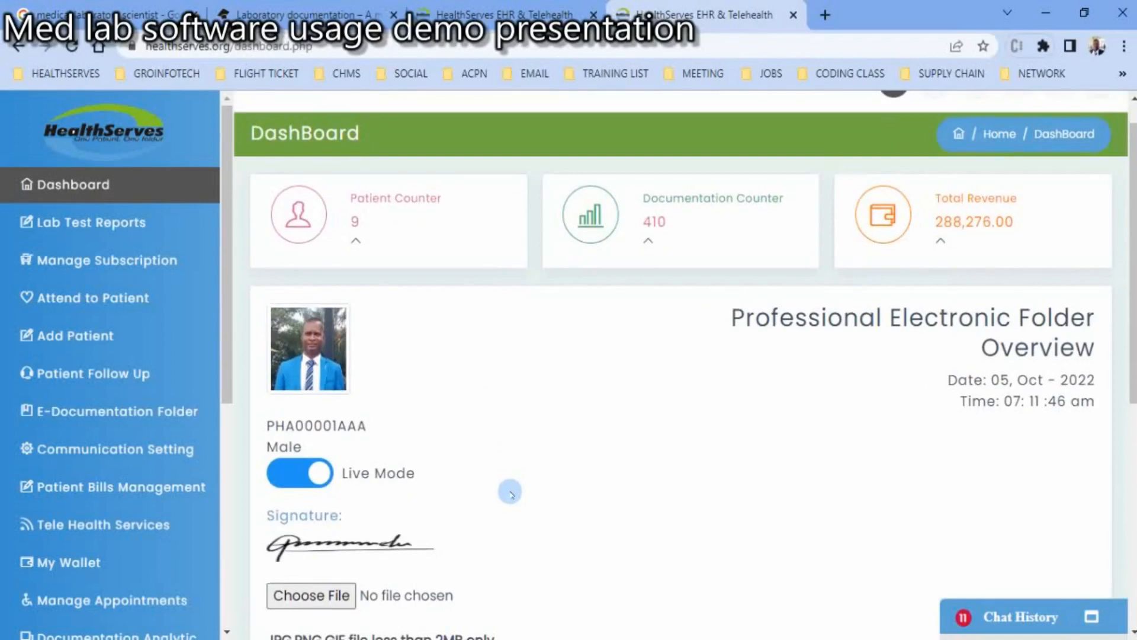
pyautogui.scroll(-7, 510, 494)
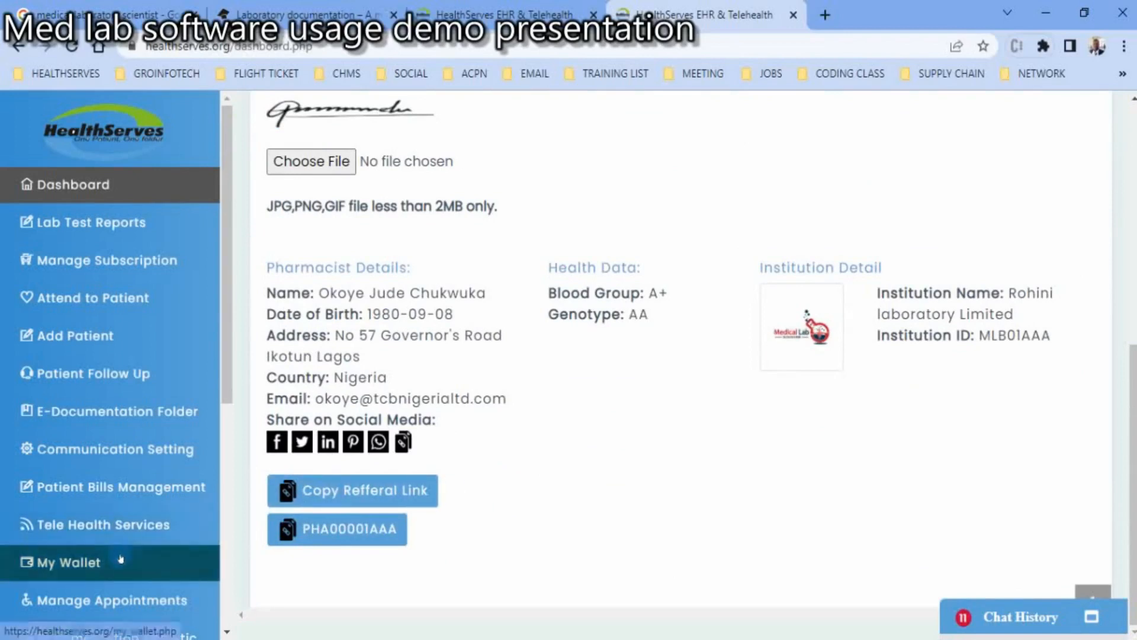
# - View the active registrations in the referral commission wallet and open the withdrawal form with its bank details
pyautogui.click(75, 566)
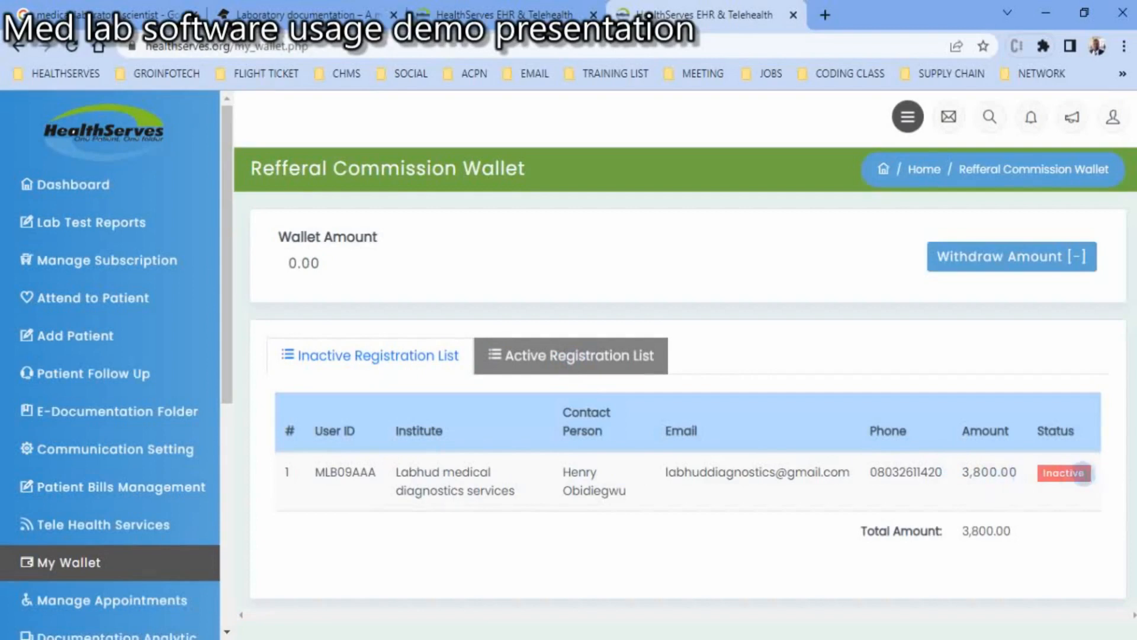
pyautogui.click(601, 358)
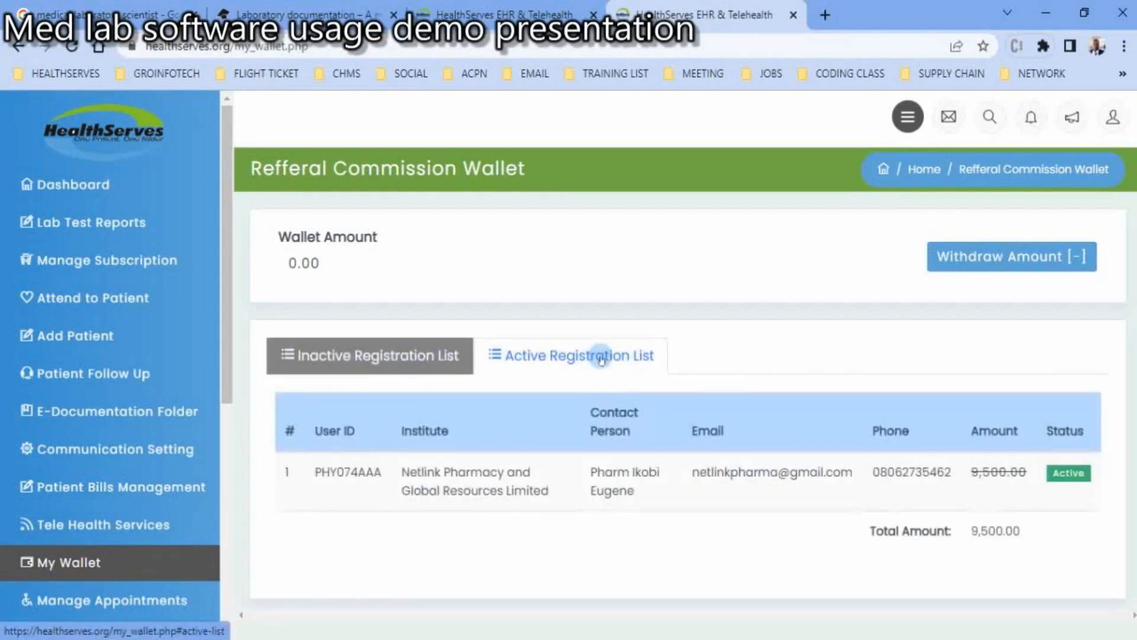
pyautogui.click(1003, 259)
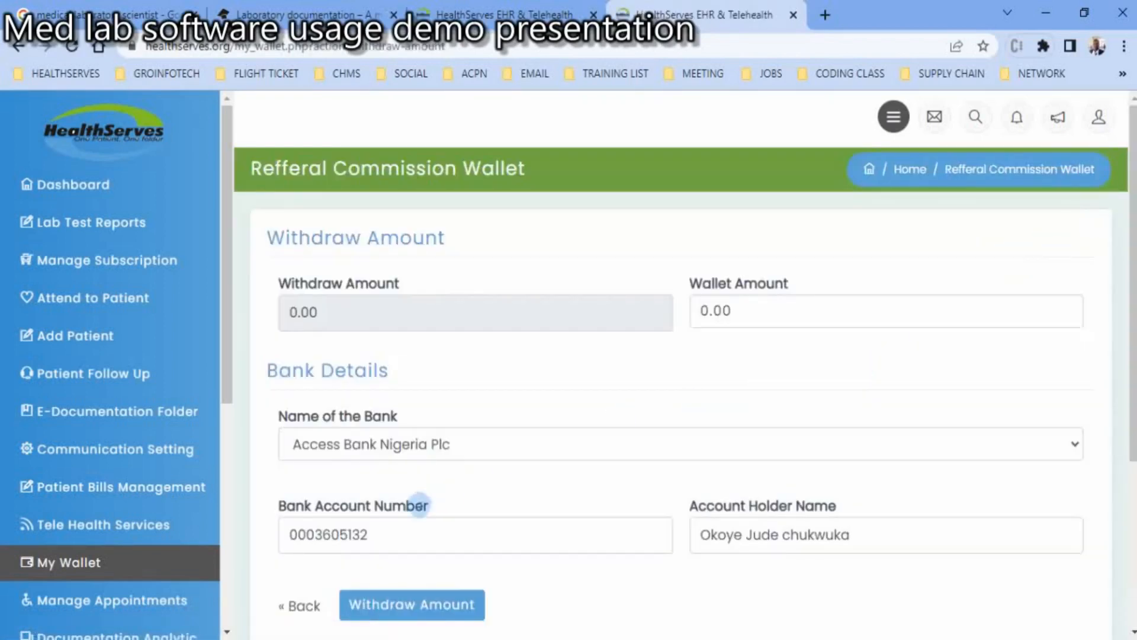
pyautogui.click(449, 546)
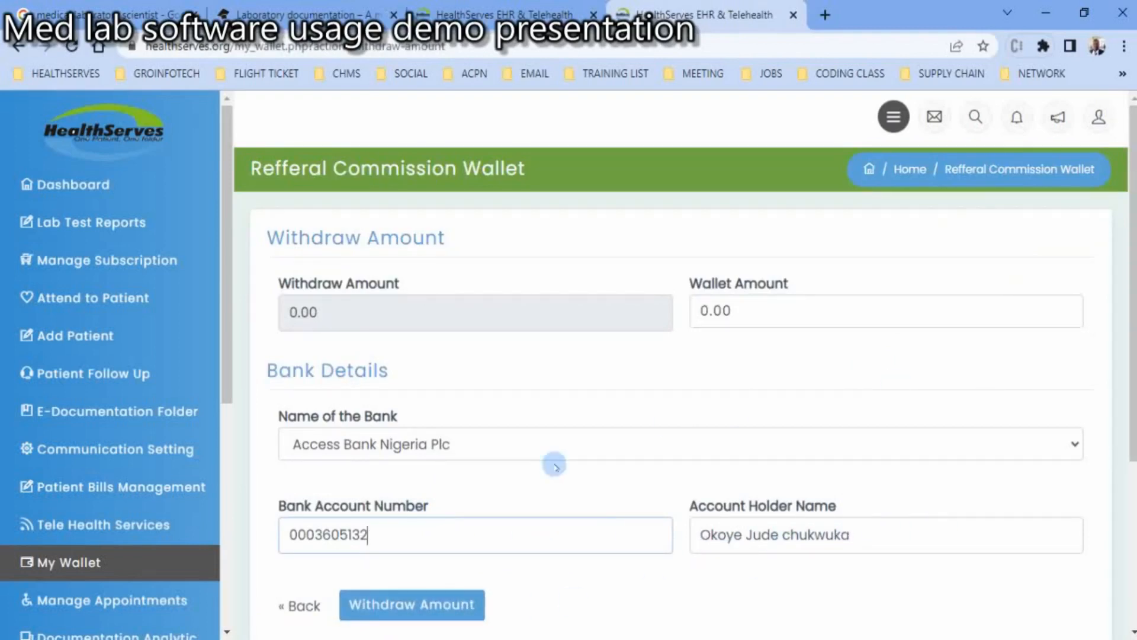
# - Return to the dashboard and look through the fields of the Add Patient form
pyautogui.click(104, 193)
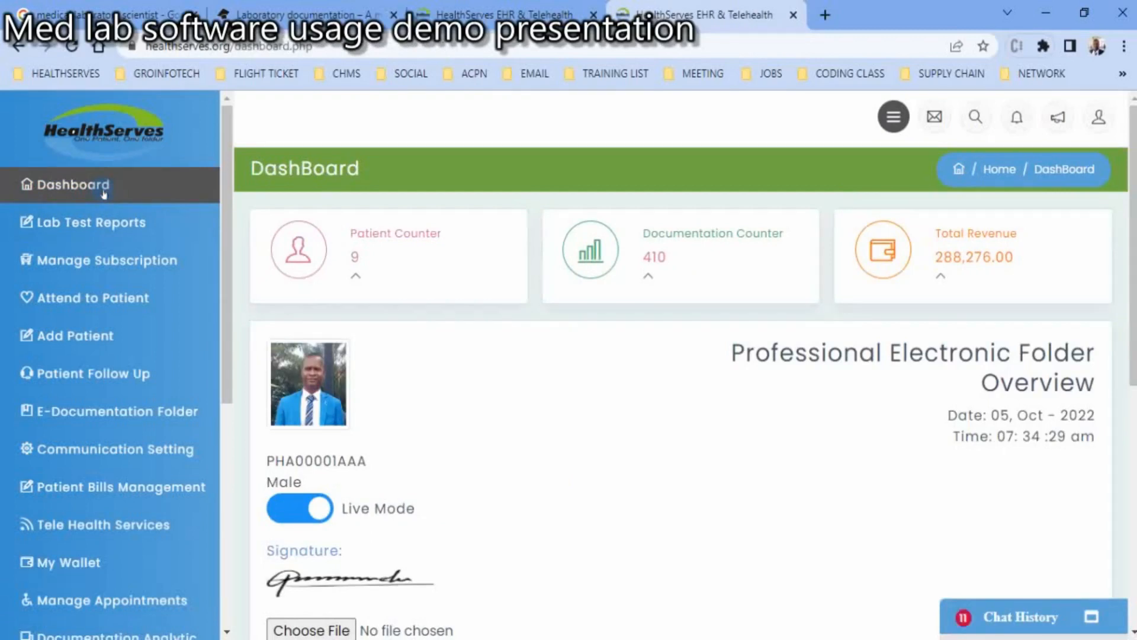
pyautogui.click(92, 341)
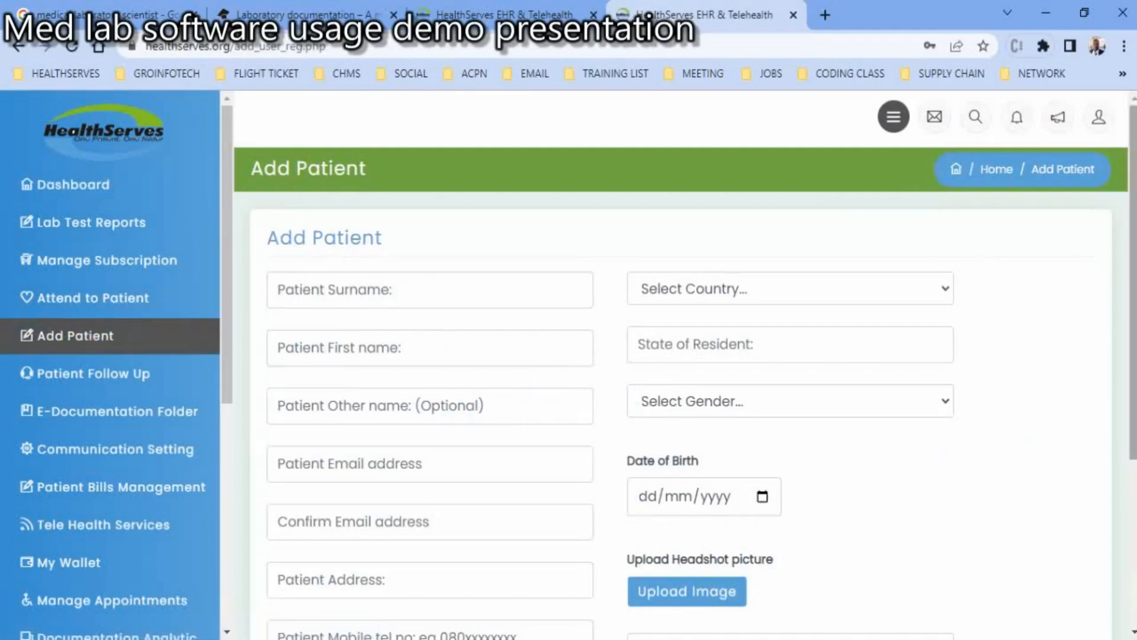
pyautogui.moveTo(1132, 325); pyautogui.dragTo(1133, 508)
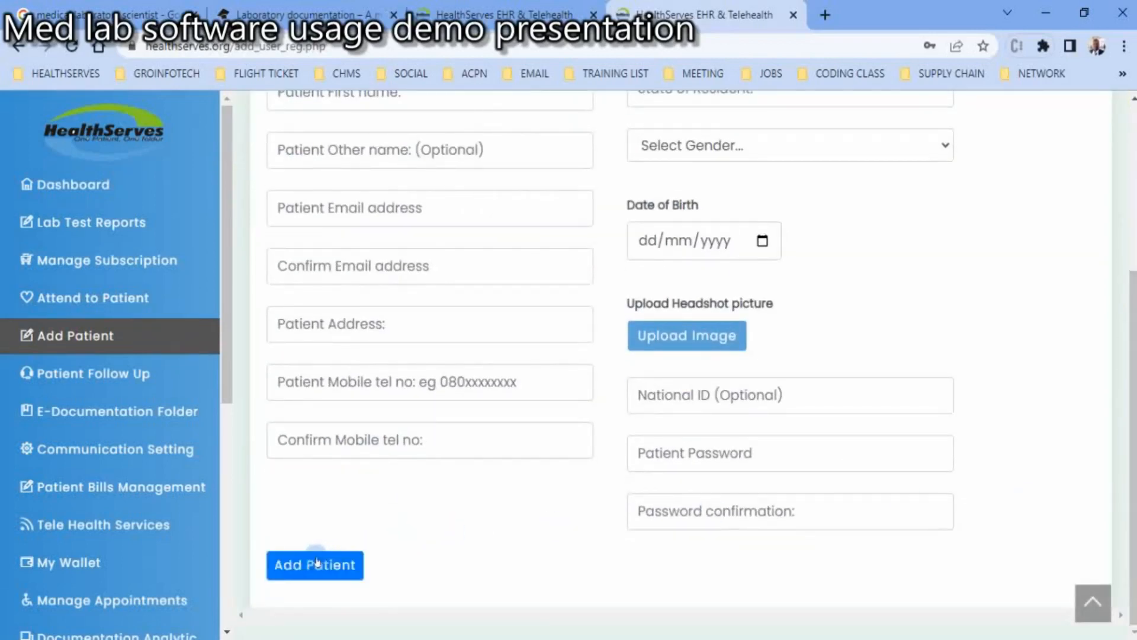
# - Attend to a patient via Patient ID and verify the prefilled ID to open the health care folder
pyautogui.click(100, 299)
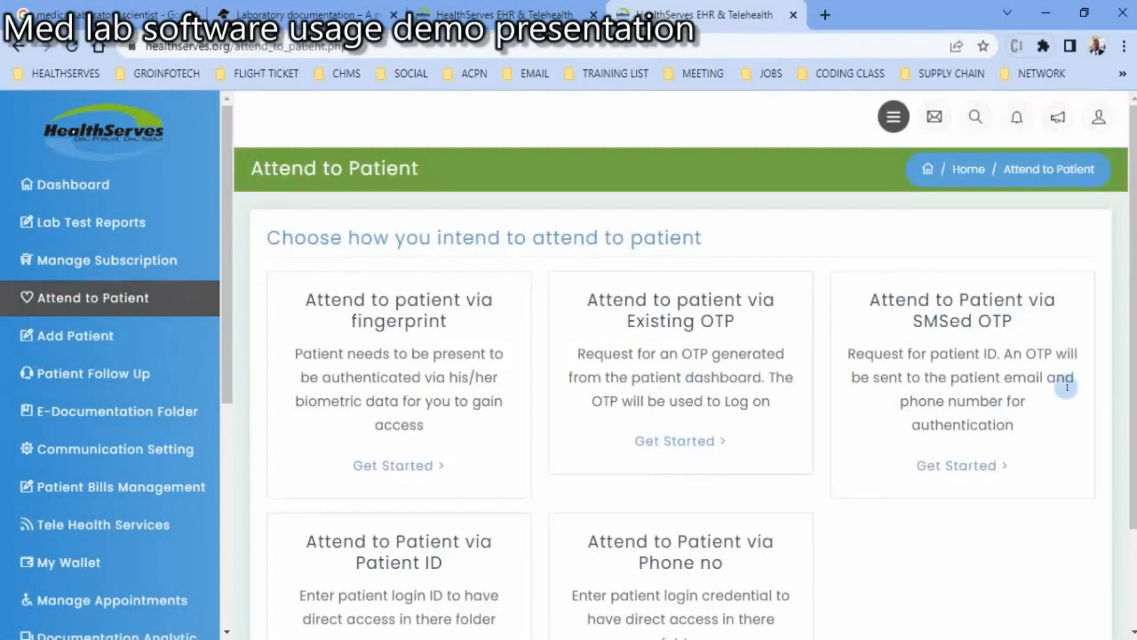
pyautogui.scroll(-2, 1119, 312)
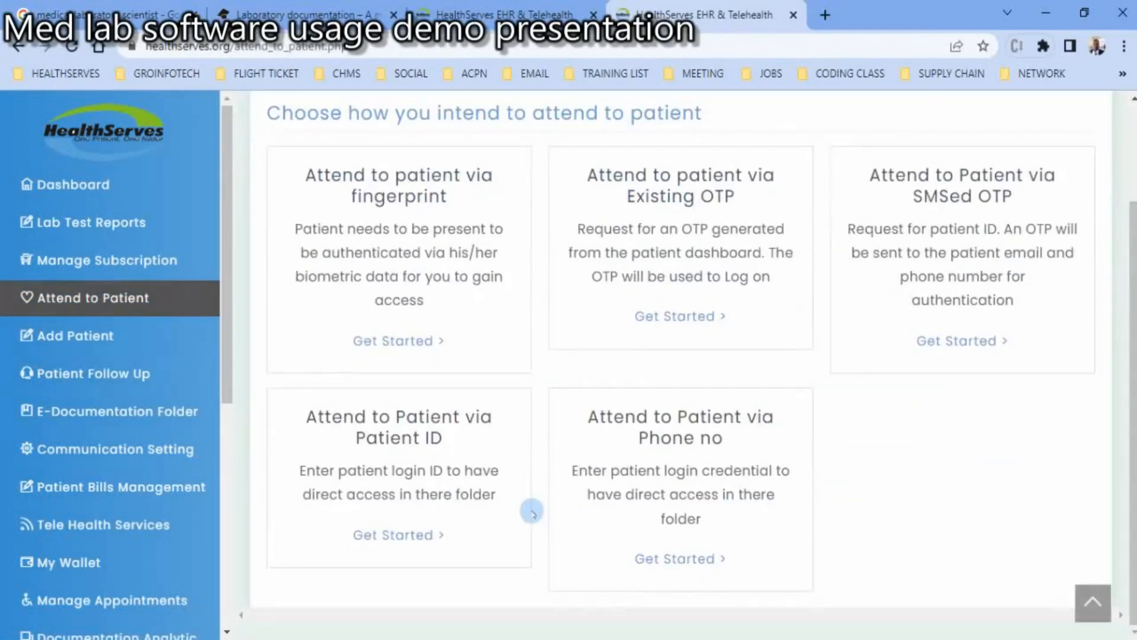
pyautogui.click(382, 536)
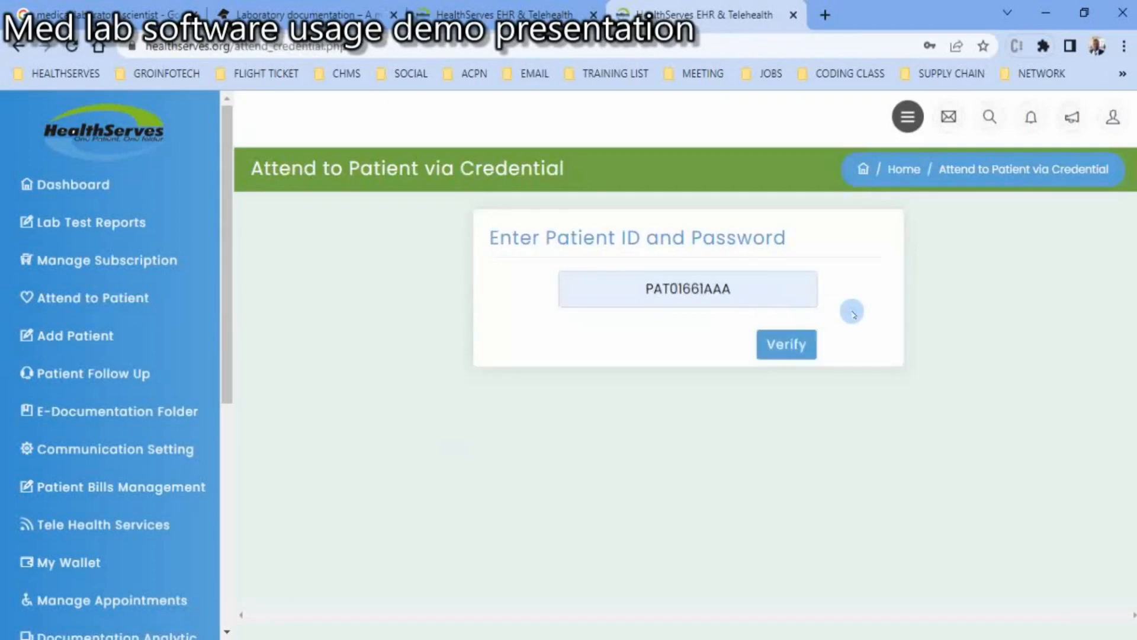
pyautogui.click(777, 346)
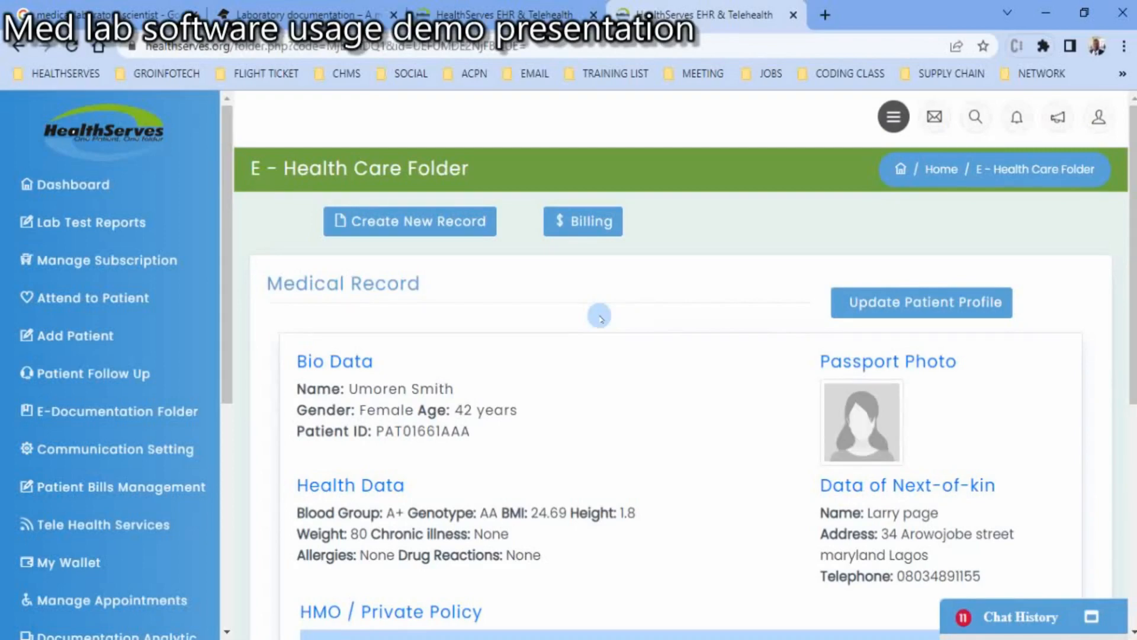
# - Look over the patient's medical record and start a new record from the folder
pyautogui.scroll(-7, 600, 318)
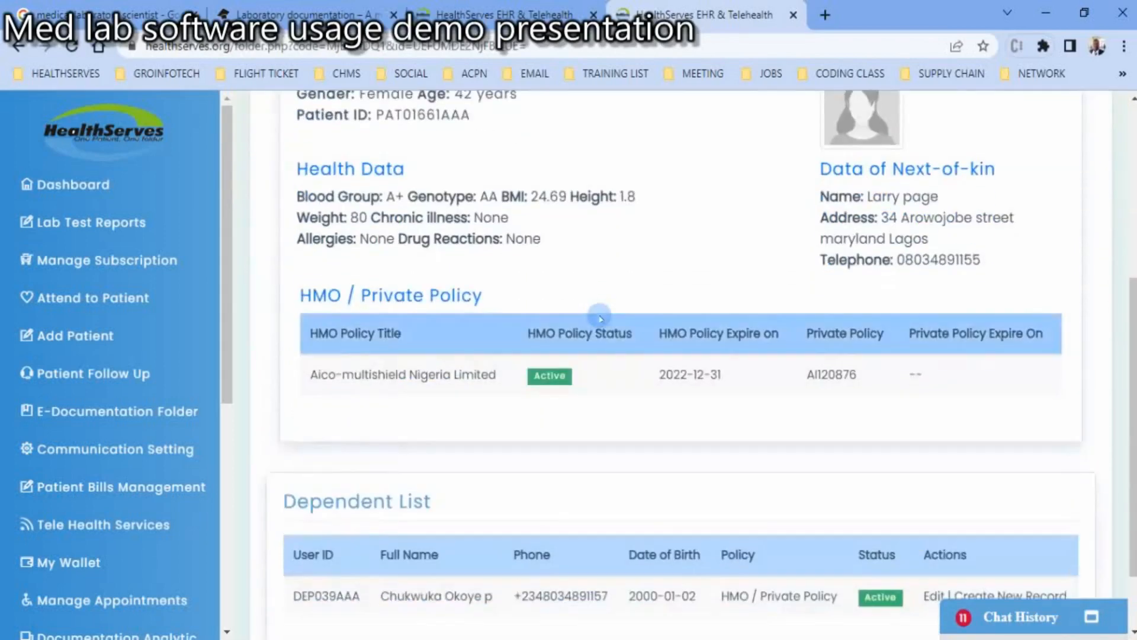
pyautogui.scroll(7, 600, 318)
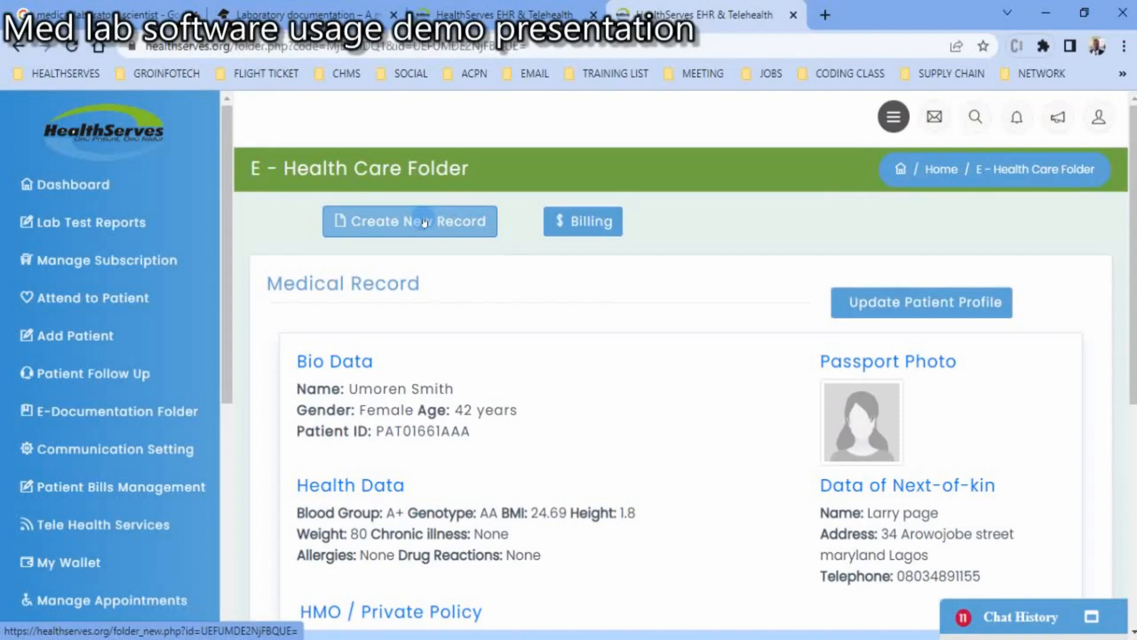
pyautogui.click(424, 223)
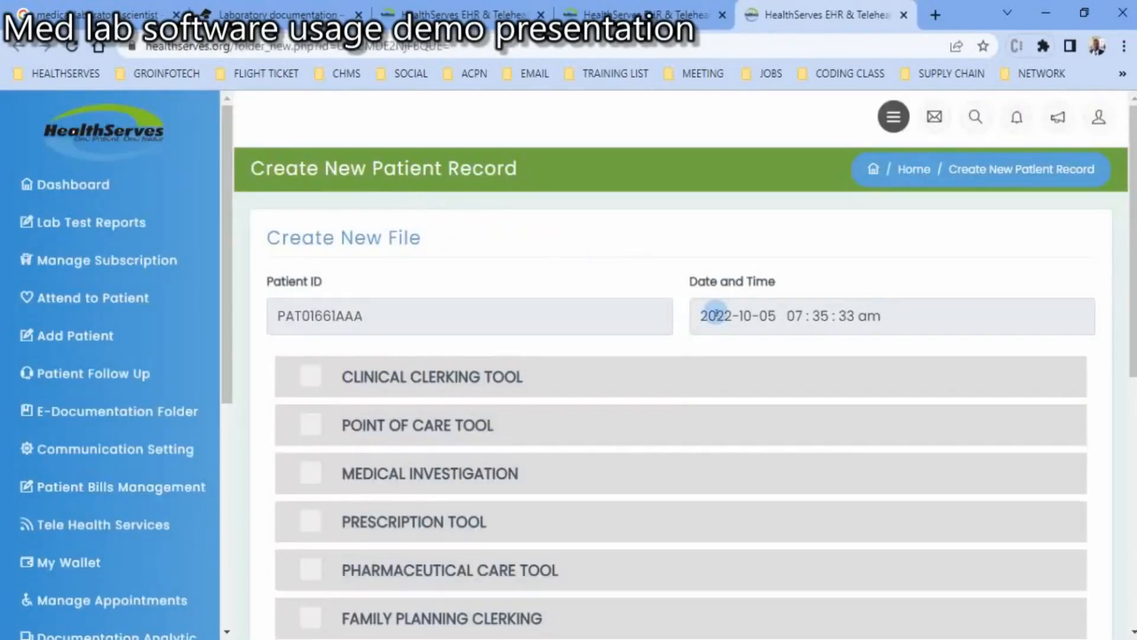
# - Enable Medical Investigation in the new file and expand its Lab Requisition section
pyautogui.click(453, 471)
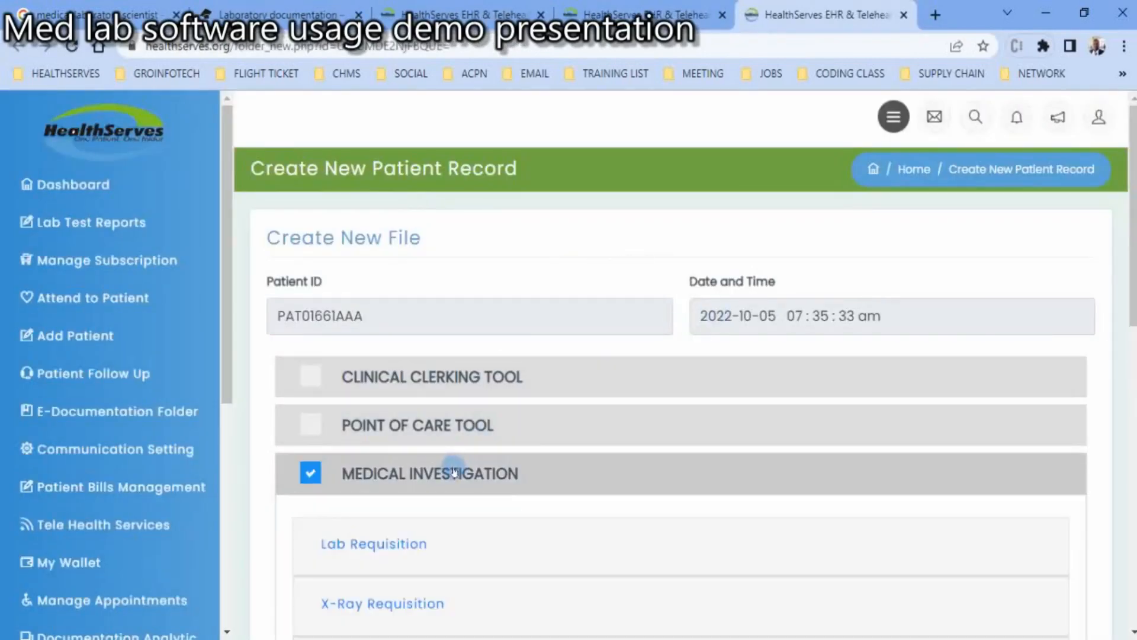
pyautogui.scroll(-3, 937, 402)
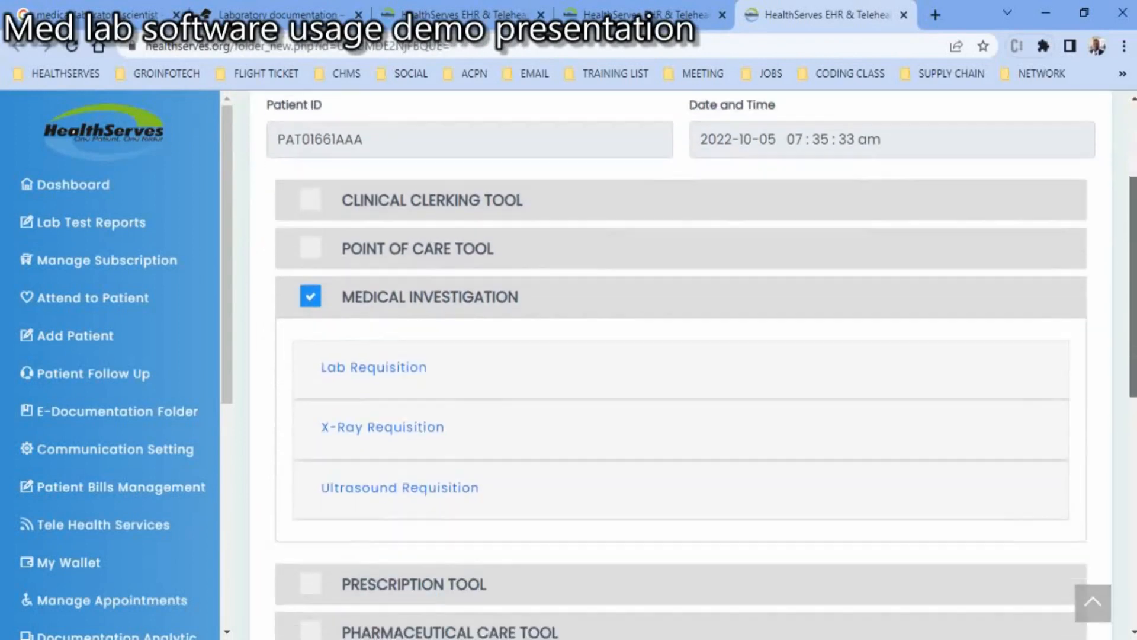
pyautogui.scroll(-1, 1110, 374)
pyautogui.click(377, 308)
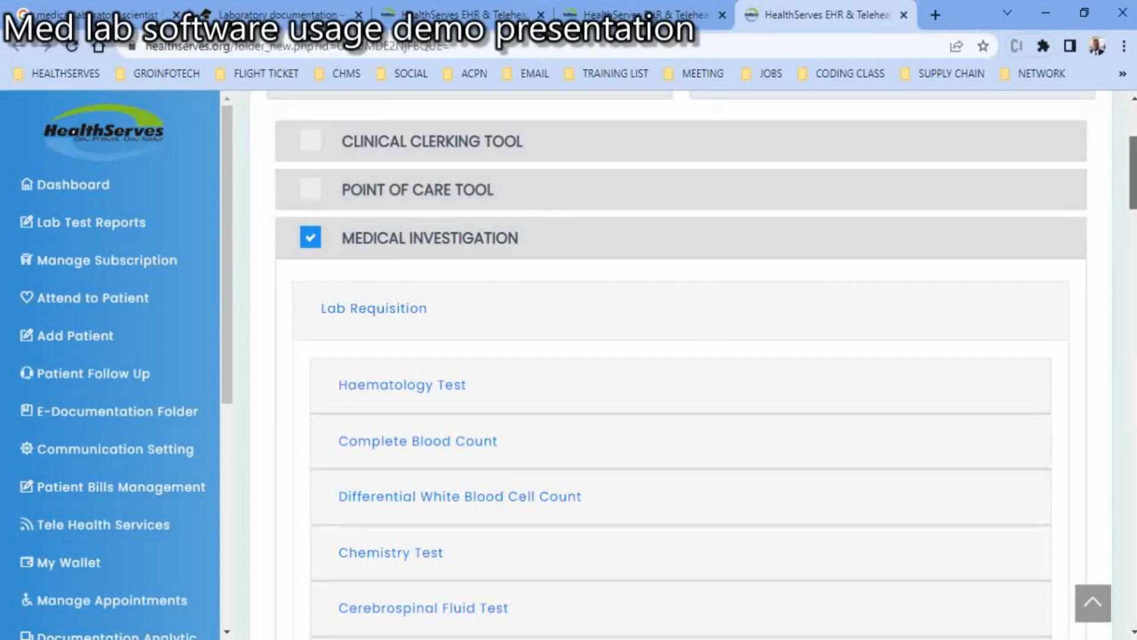
# - Browse the available lab requisition tests and expand Complete Blood Count
pyautogui.moveTo(1133, 173); pyautogui.dragTo(1134, 505)
pyautogui.click(482, 377)
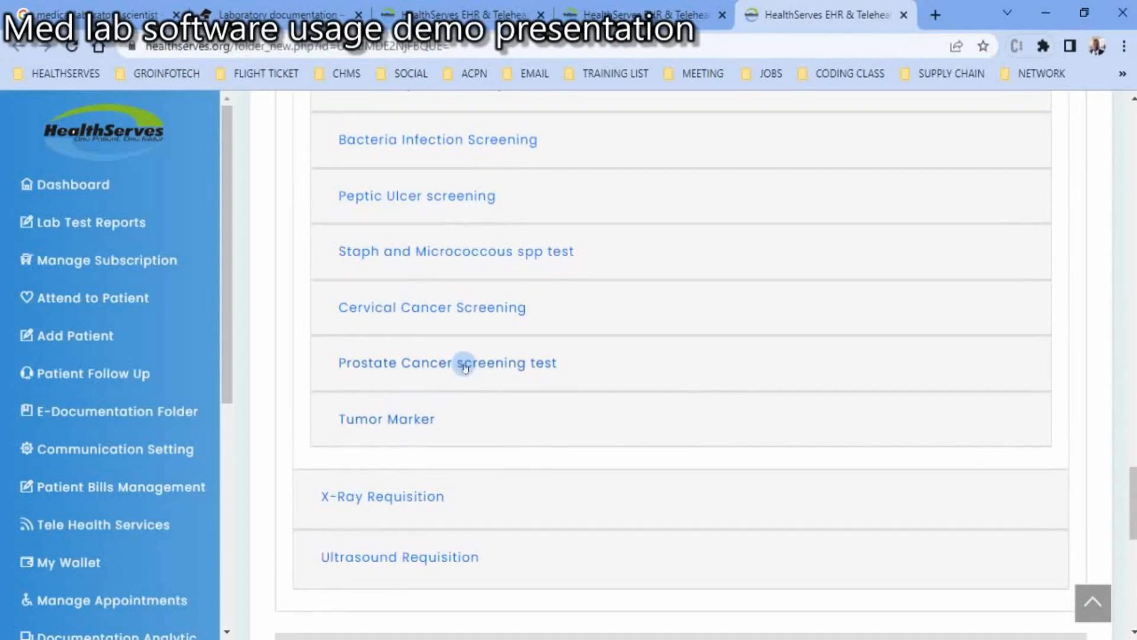
pyautogui.click(1132, 501)
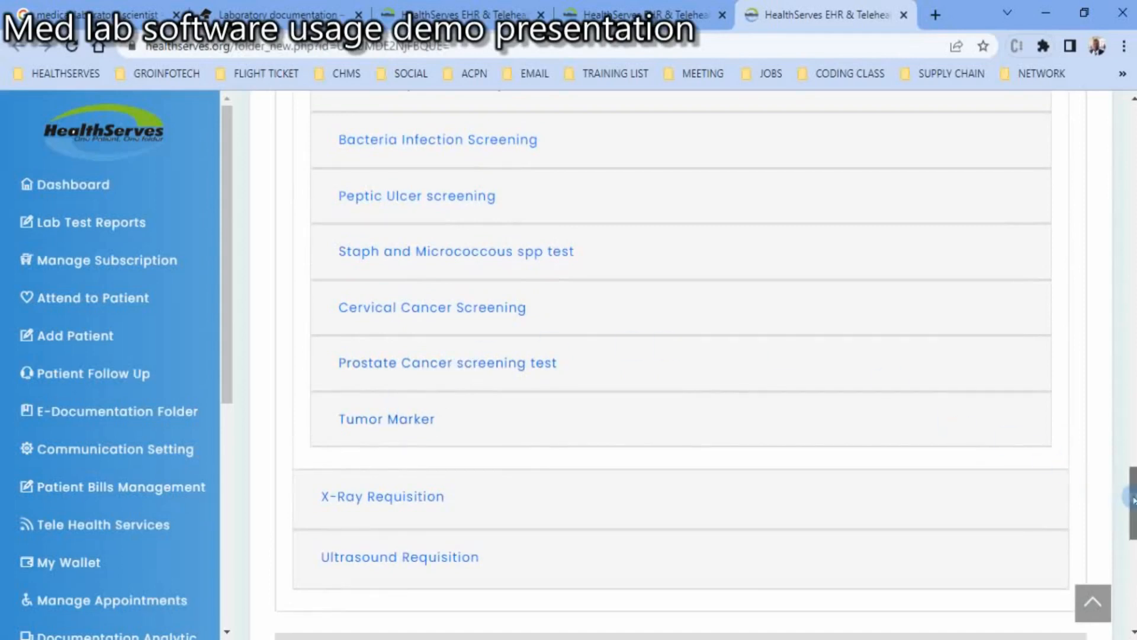
pyautogui.moveTo(1133, 500); pyautogui.dragTo(1132, 200)
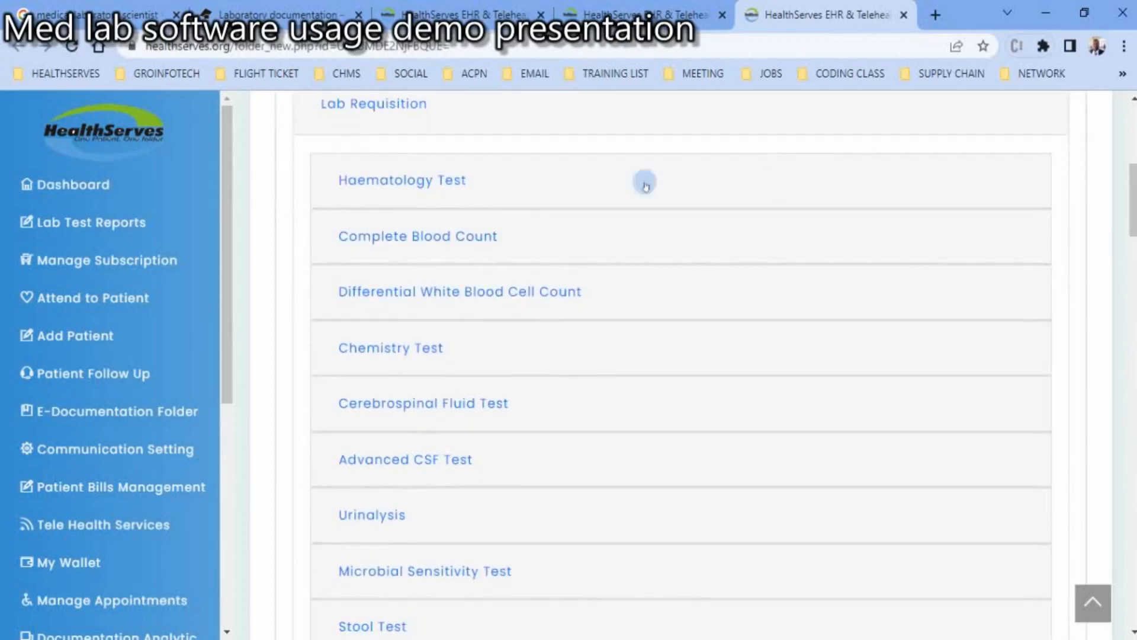
pyautogui.click(475, 235)
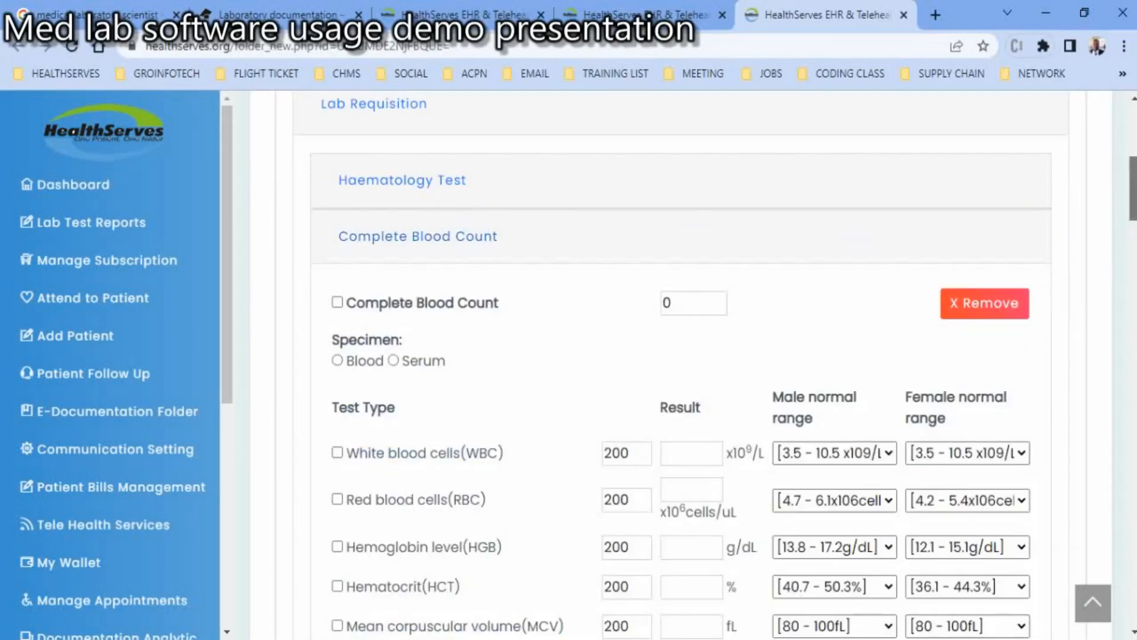
# - Check the male normal range options for white blood cells and select the entire Complete Blood Count panel
pyautogui.moveTo(1133, 188); pyautogui.dragTo(1132, 219)
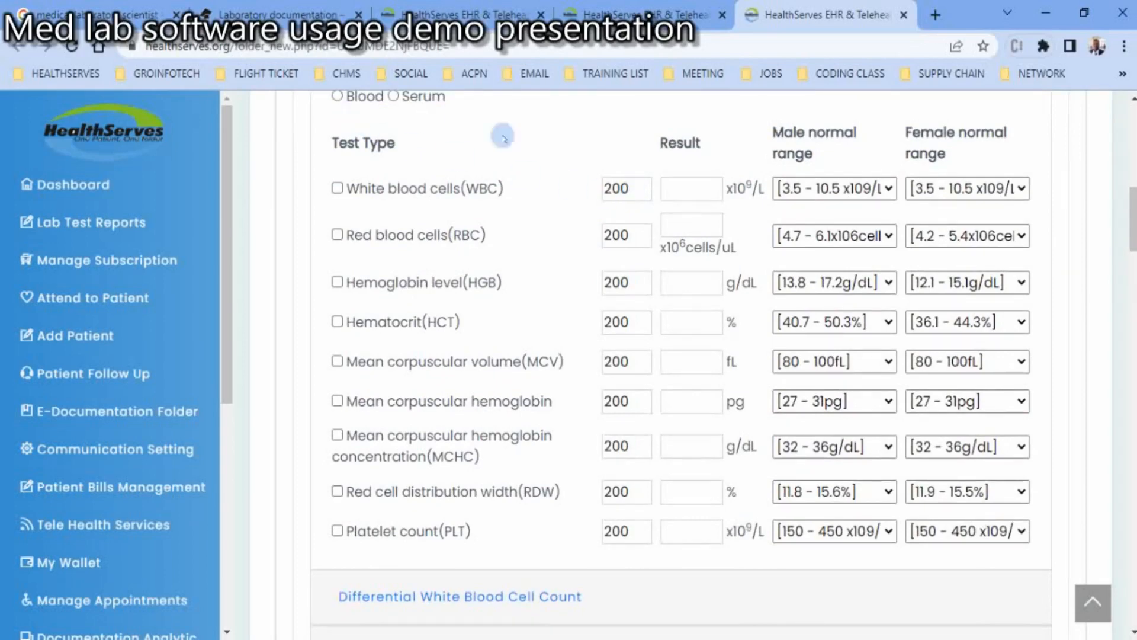
pyautogui.moveTo(1133, 219); pyautogui.dragTo(1133, 201)
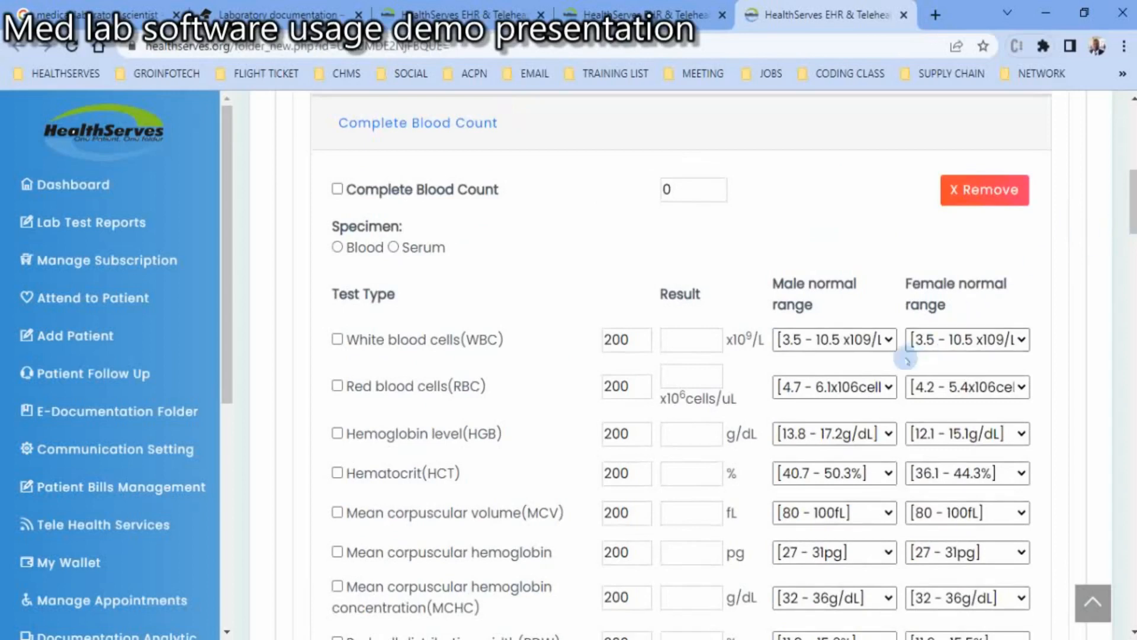
pyautogui.click(888, 344)
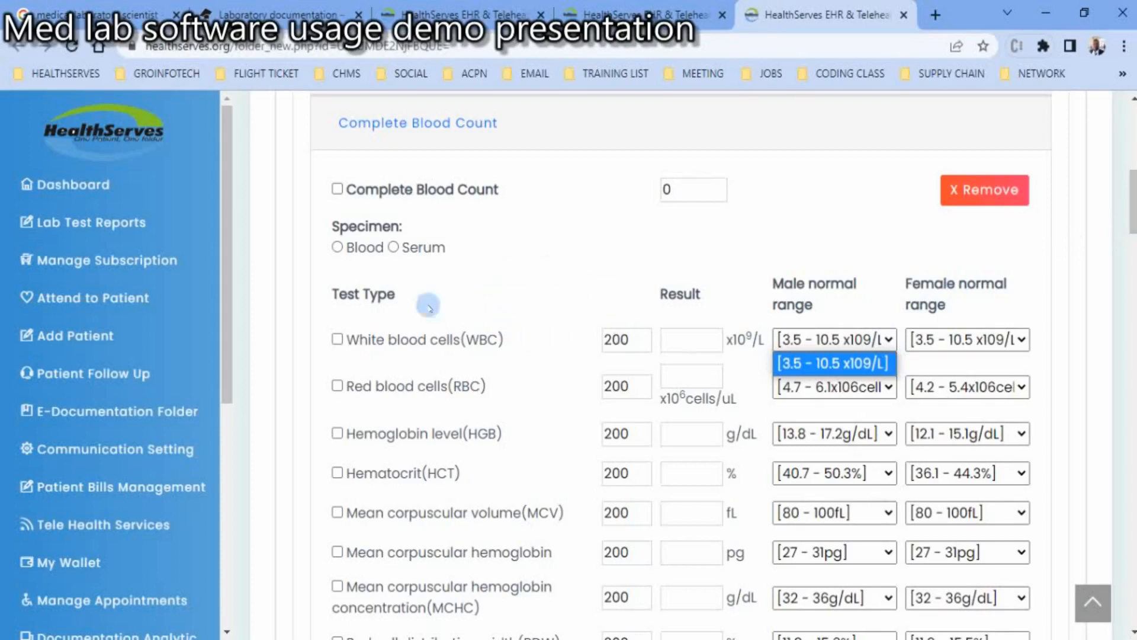
pyautogui.click(337, 189)
pyautogui.click(337, 189)
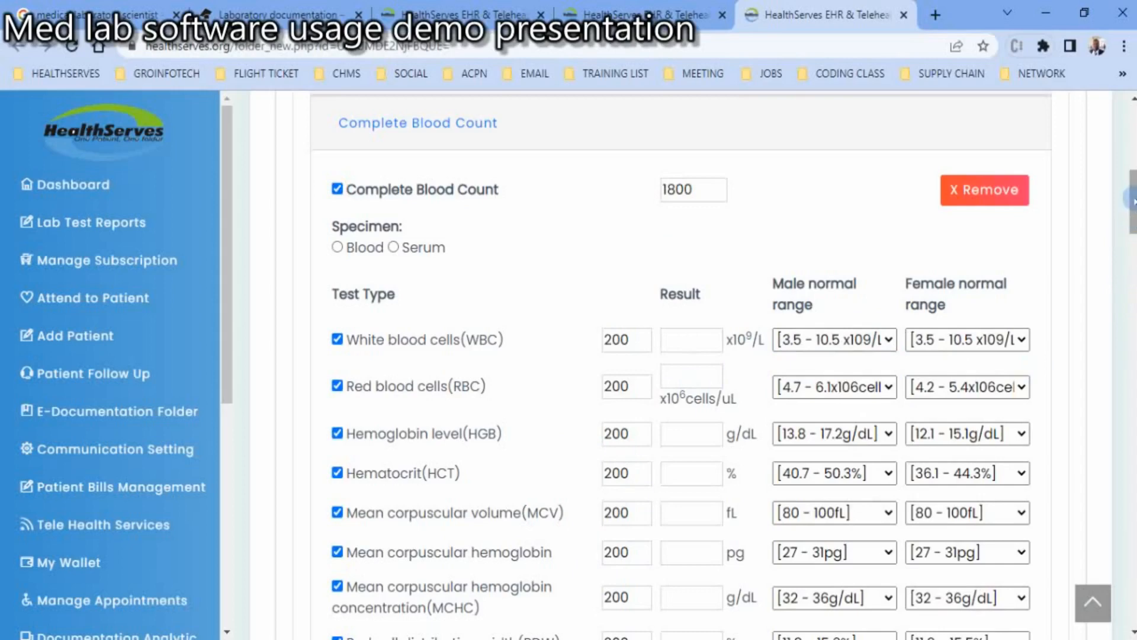
# - Save the new record's documentation and open the patient's billing page
pyautogui.moveTo(1133, 193)
pyautogui.mouseDown()
pyautogui.moveTo(1133, 264)
pyautogui.moveTo(1133, 180)
pyautogui.moveTo(1134, 191)
pyautogui.mouseUp()
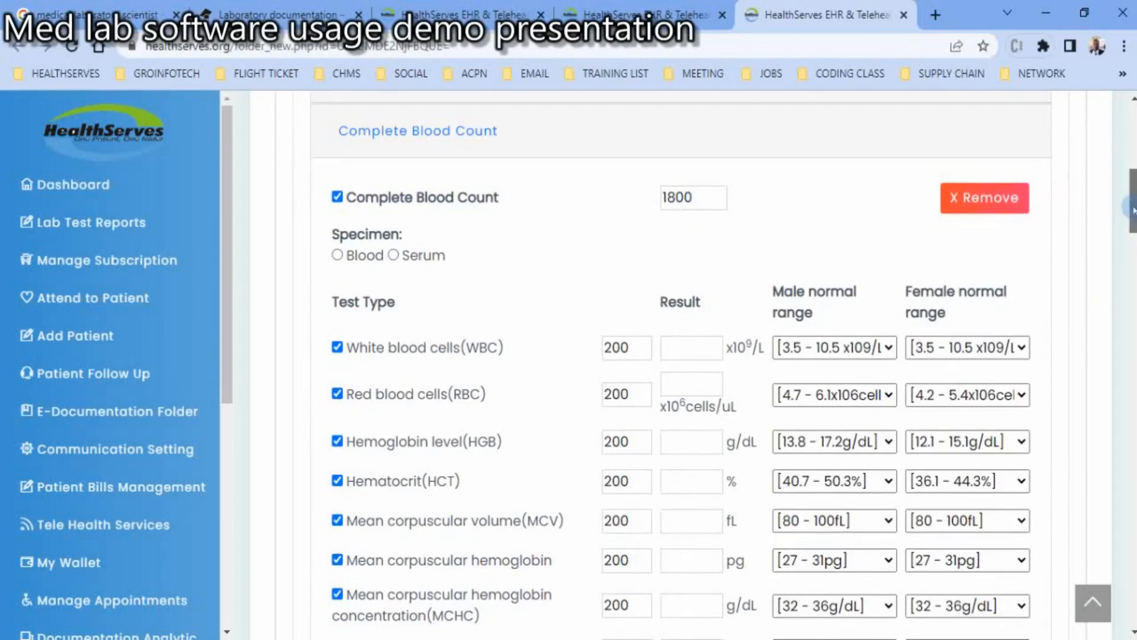
pyautogui.moveTo(1133, 210); pyautogui.dragTo(1132, 592)
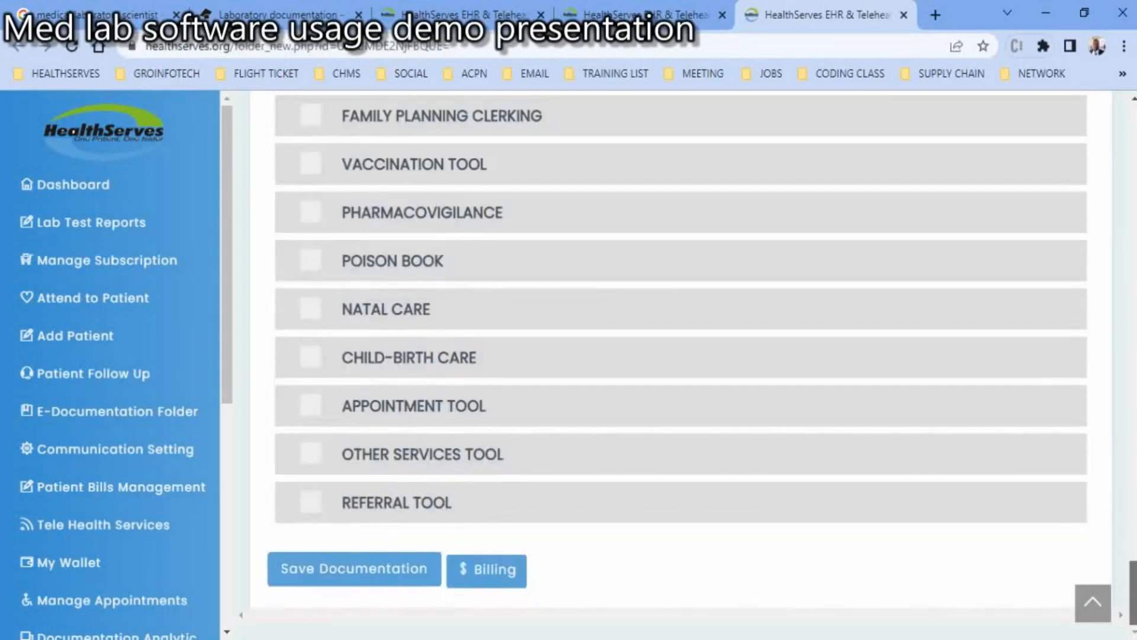
pyautogui.click(343, 570)
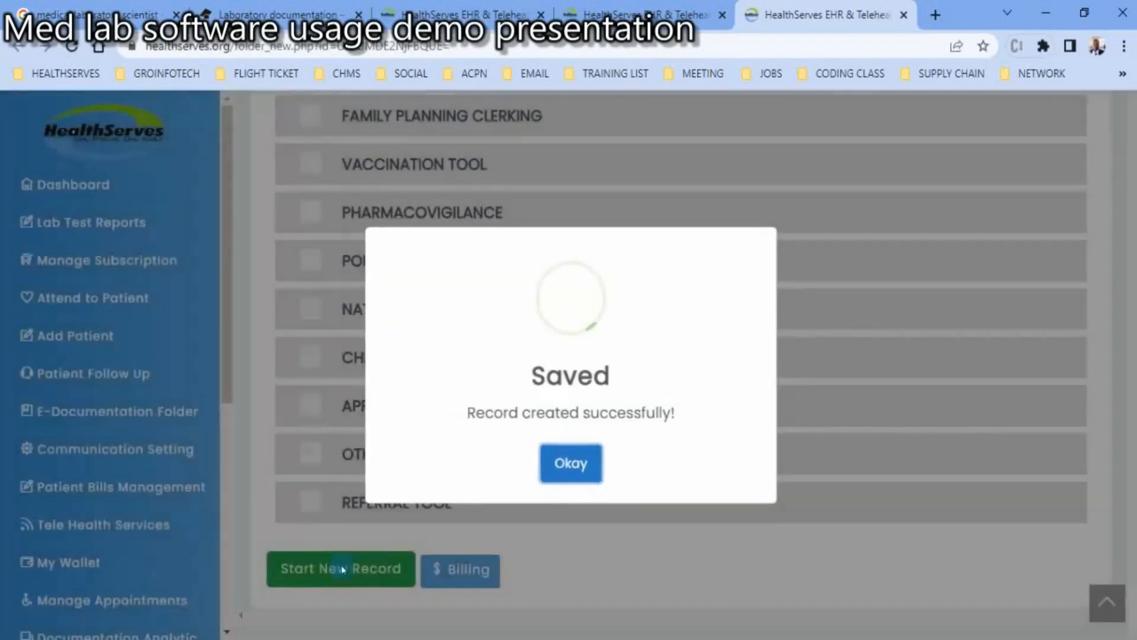
pyautogui.click(565, 466)
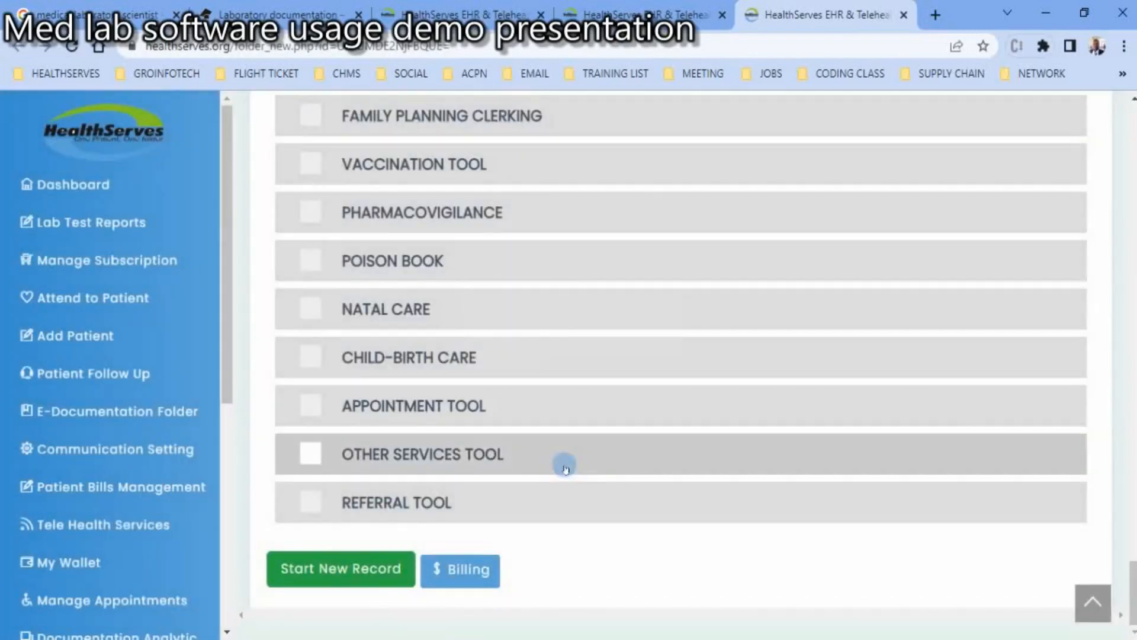
pyautogui.click(464, 579)
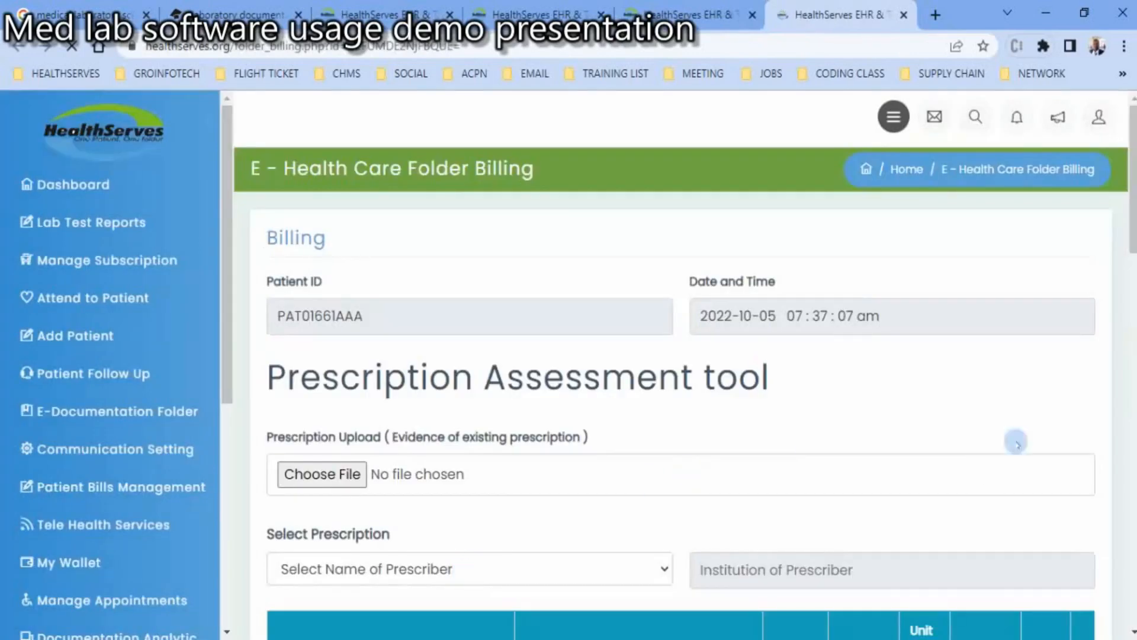
# - Add the Complete Blood Count lab test to the billing tool with the patient paying the full 1800.00
pyautogui.scroll(-6, 1018, 442)
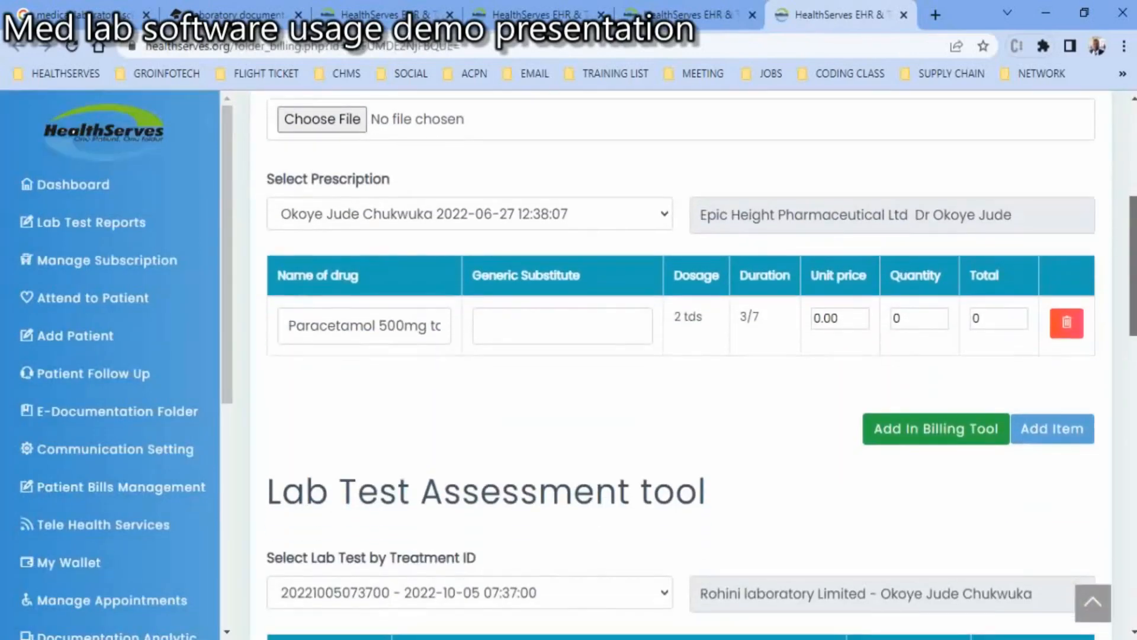
pyautogui.scroll(-5, 1031, 349)
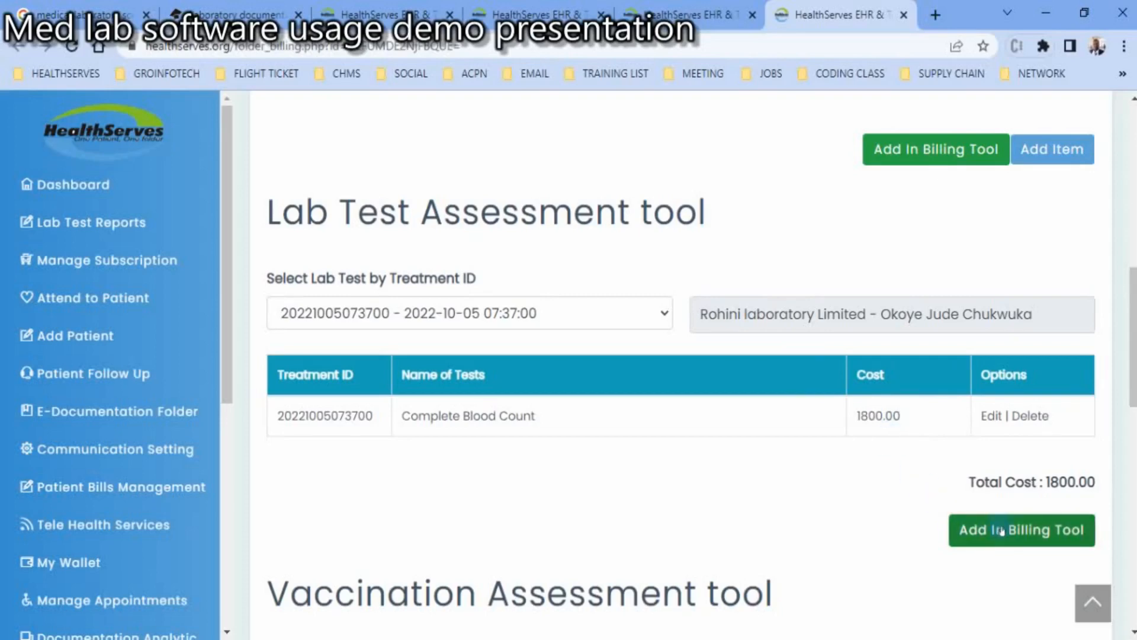
pyautogui.click(973, 531)
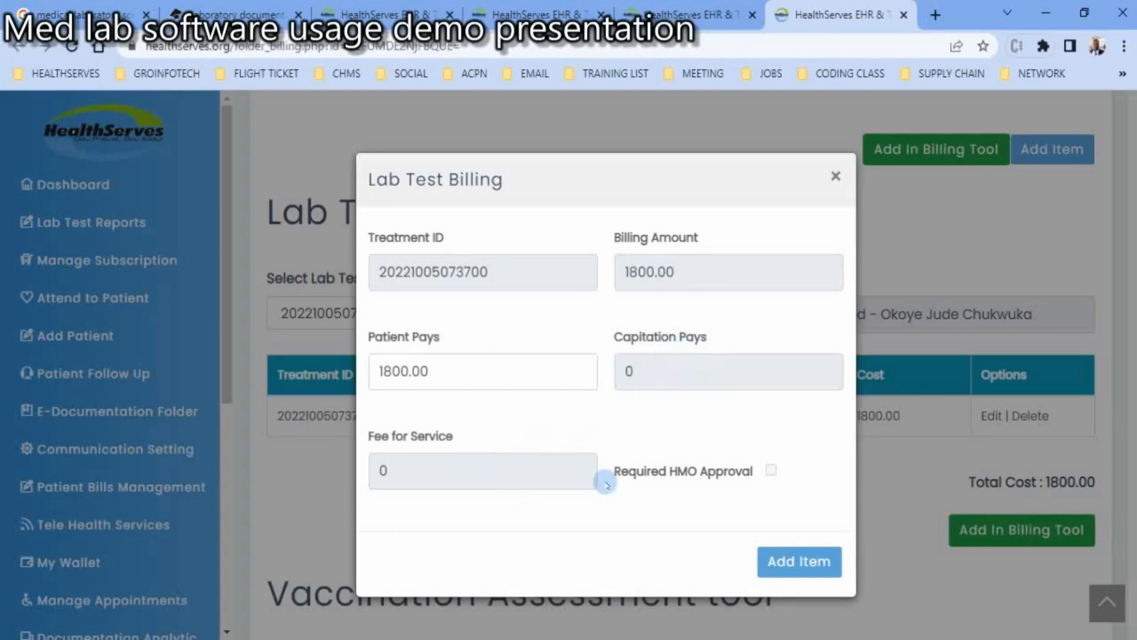
pyautogui.click(783, 566)
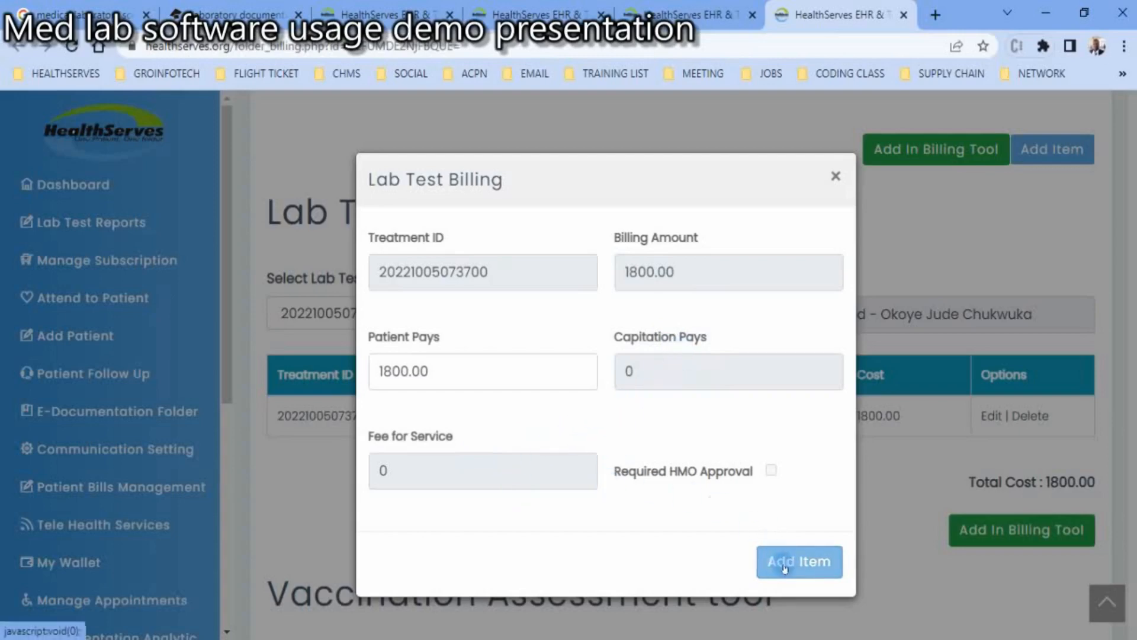
pyautogui.click(784, 565)
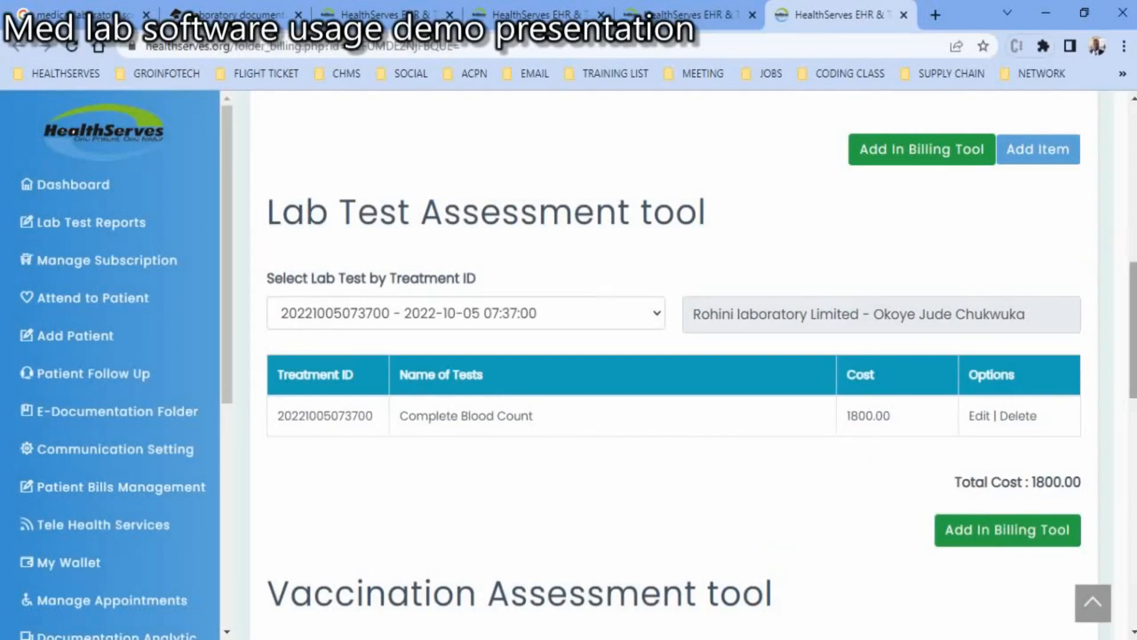
# - Save the bill containing the lab test and dismiss the confirmation
pyautogui.moveTo(1131, 303); pyautogui.dragTo(1131, 533)
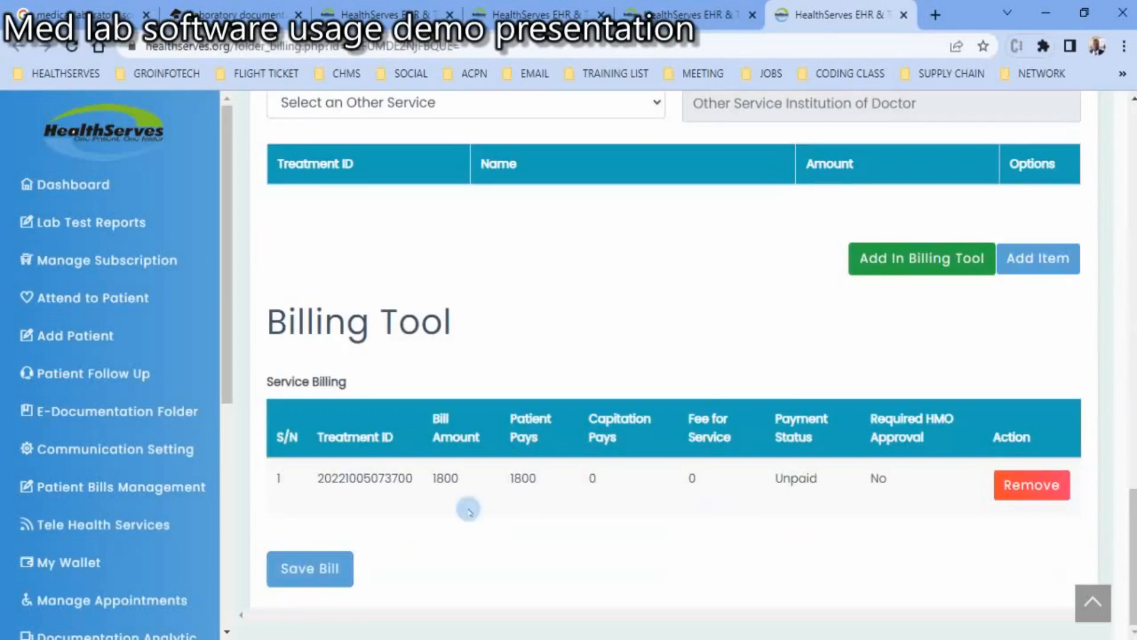
pyautogui.click(315, 569)
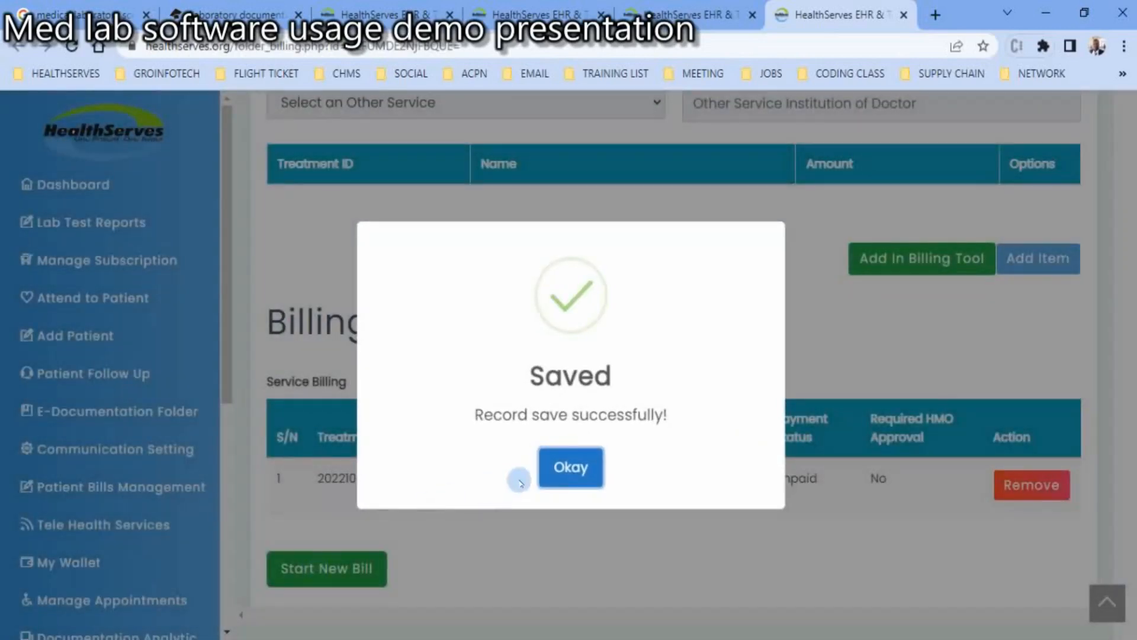
pyautogui.click(573, 454)
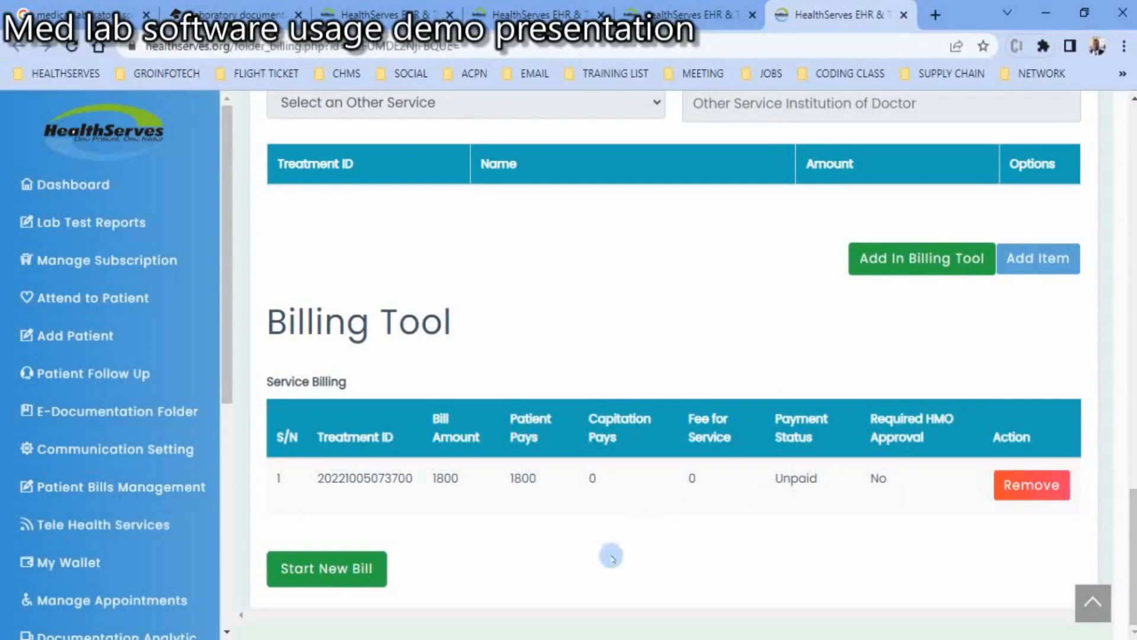
# - Record a cash payment of 1800.00 for the newest unpaid lab test bill in patient bills management
pyautogui.click(107, 489)
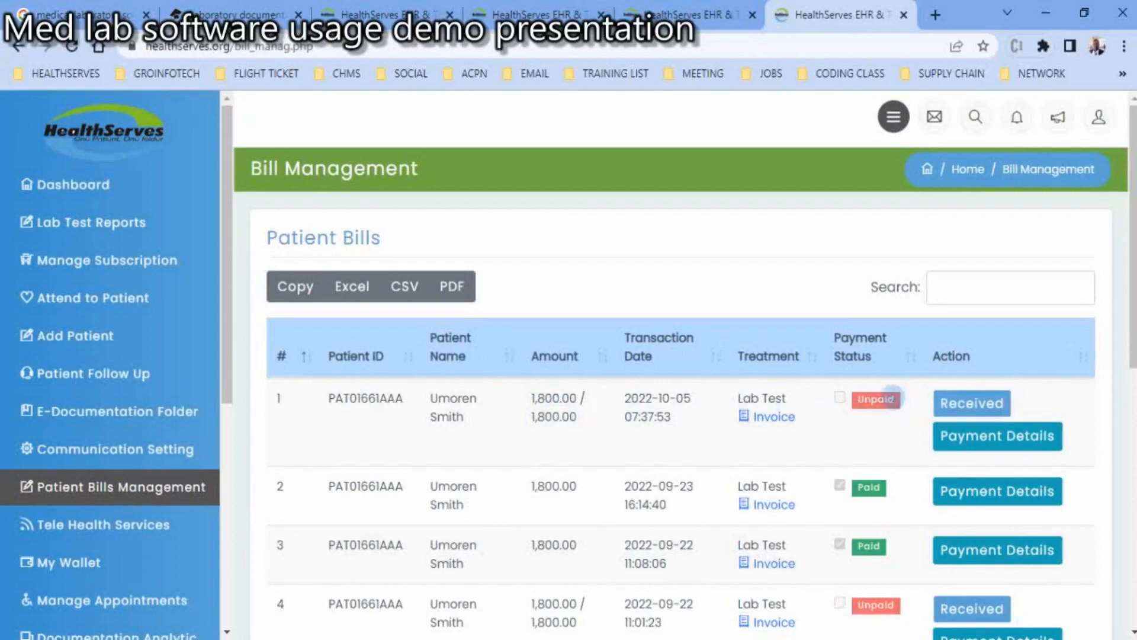
pyautogui.click(953, 408)
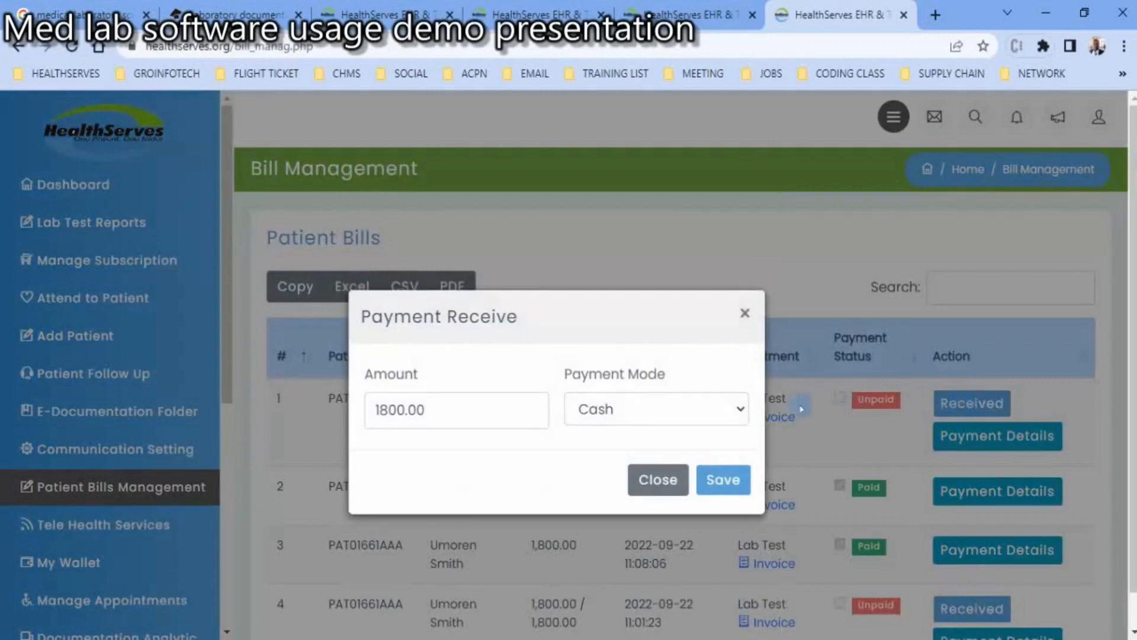
pyautogui.click(722, 412)
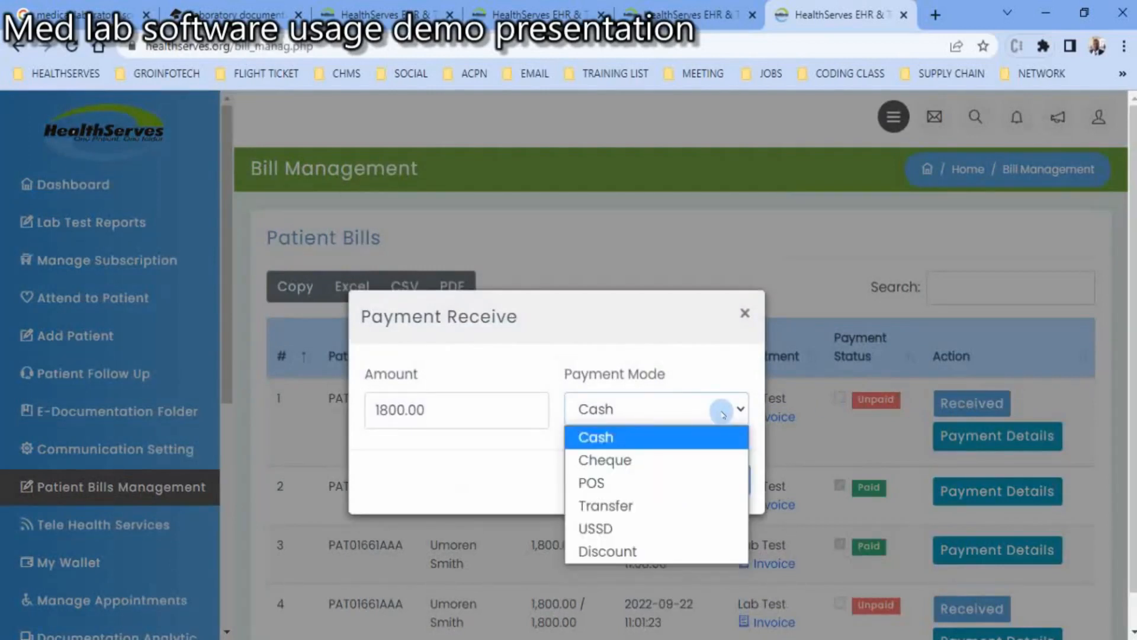
pyautogui.click(668, 437)
pyautogui.click(709, 477)
pyautogui.click(726, 478)
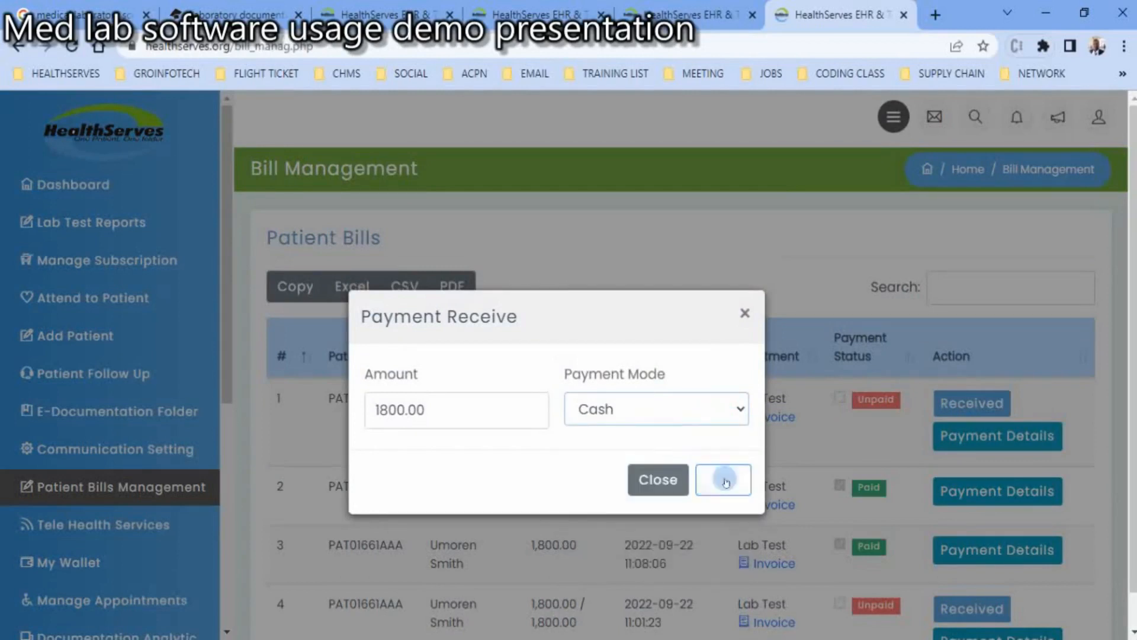
pyautogui.click(665, 144)
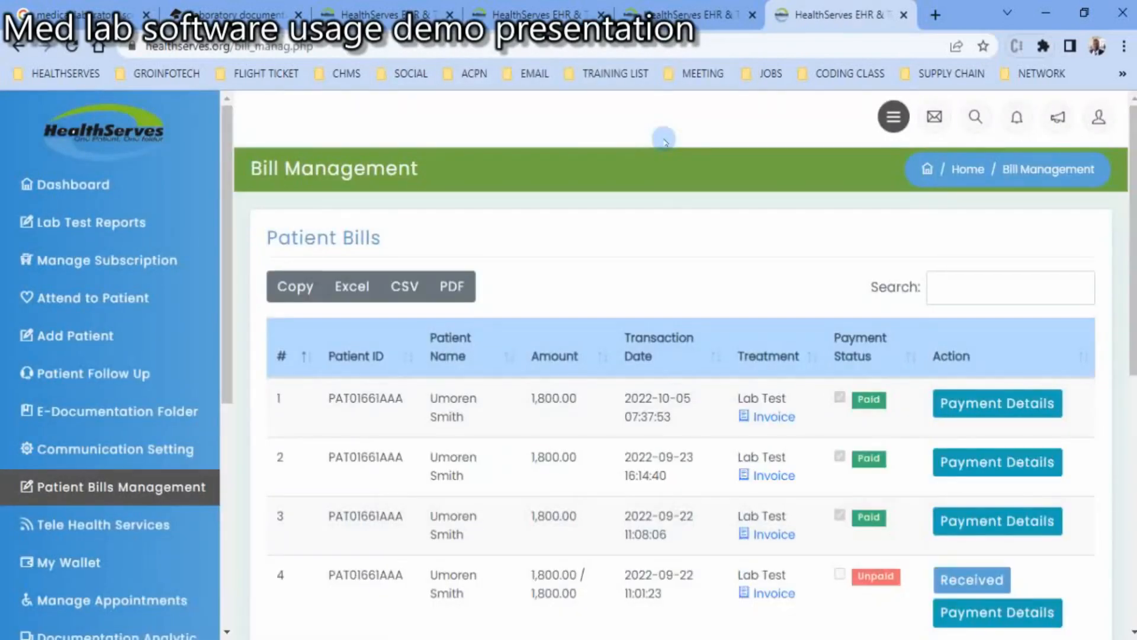
# - Review the newest bill's invoice down to its payment details, preview its printout, and cancel printing
pyautogui.click(777, 417)
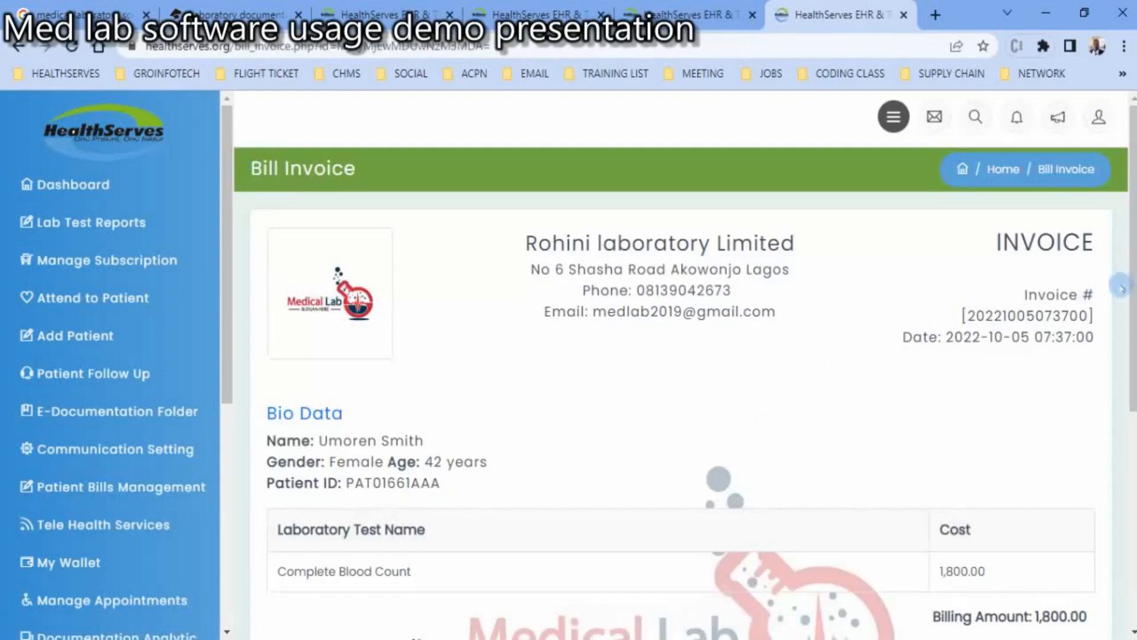
pyautogui.scroll(-3, 1121, 278)
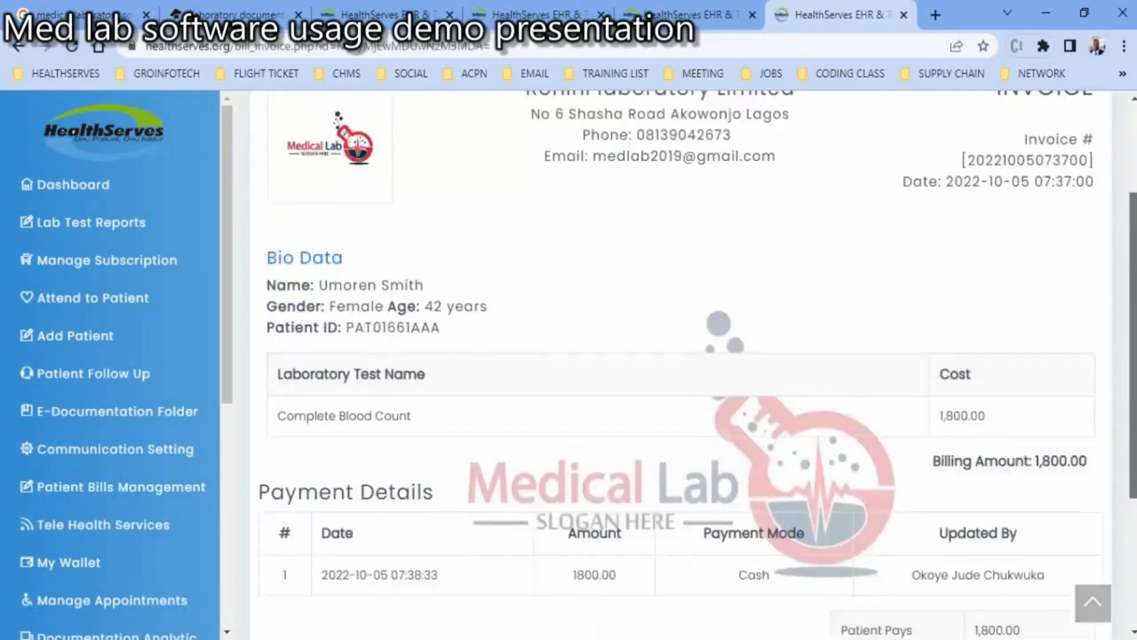
pyautogui.scroll(-4, 681, 364)
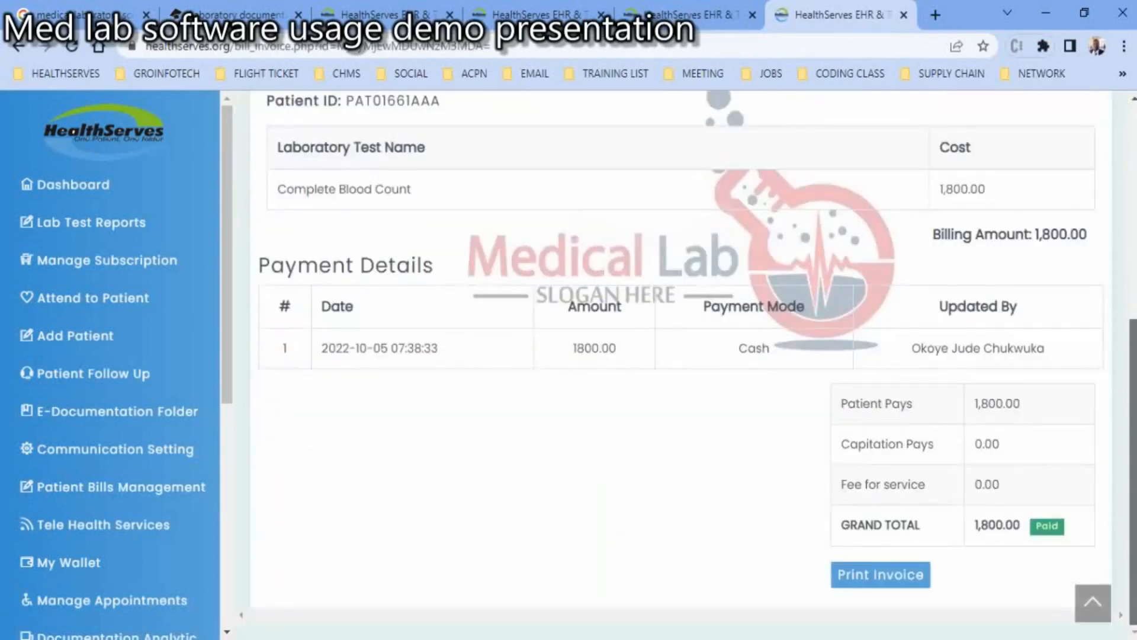
pyautogui.click(895, 571)
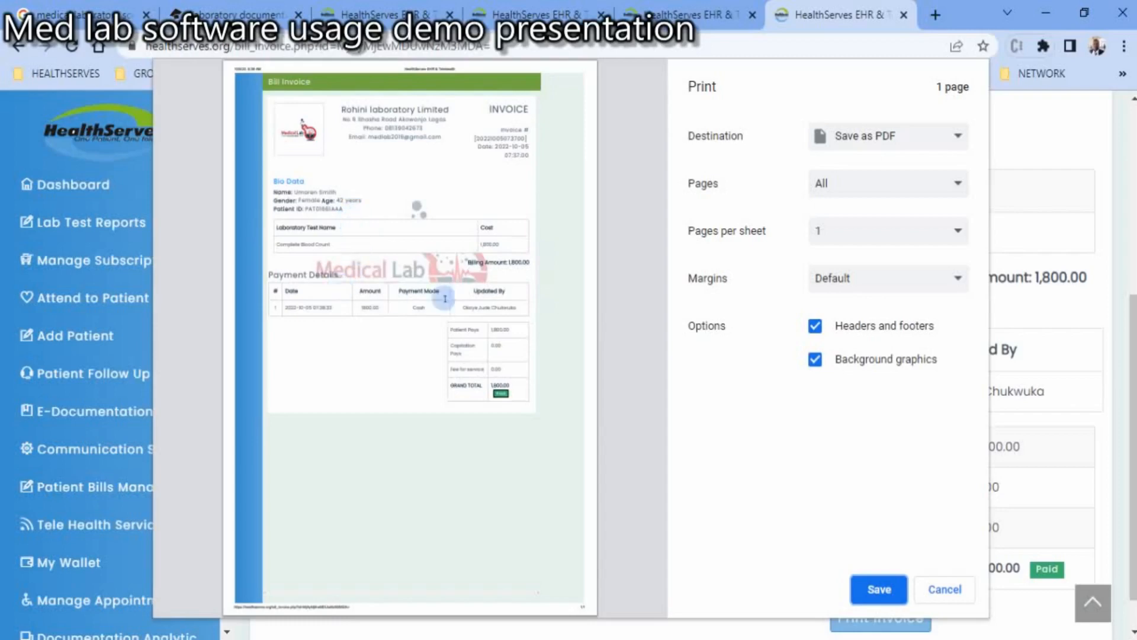
pyautogui.click(945, 589)
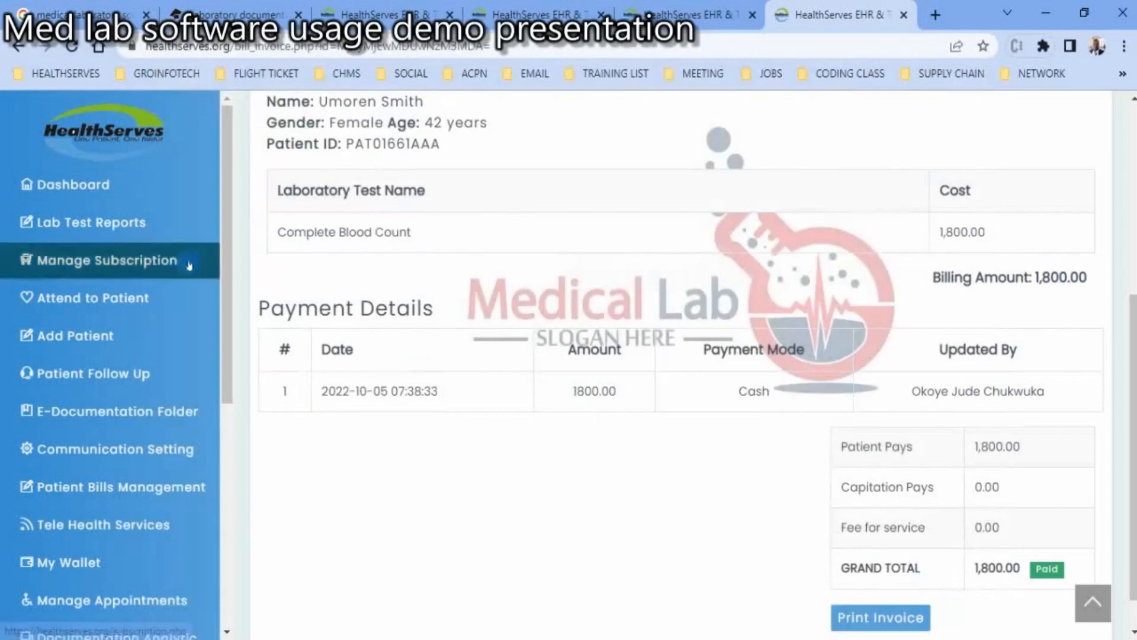
# - Open the newest lab test report for editing and check its specimen collection time
pyautogui.click(91, 223)
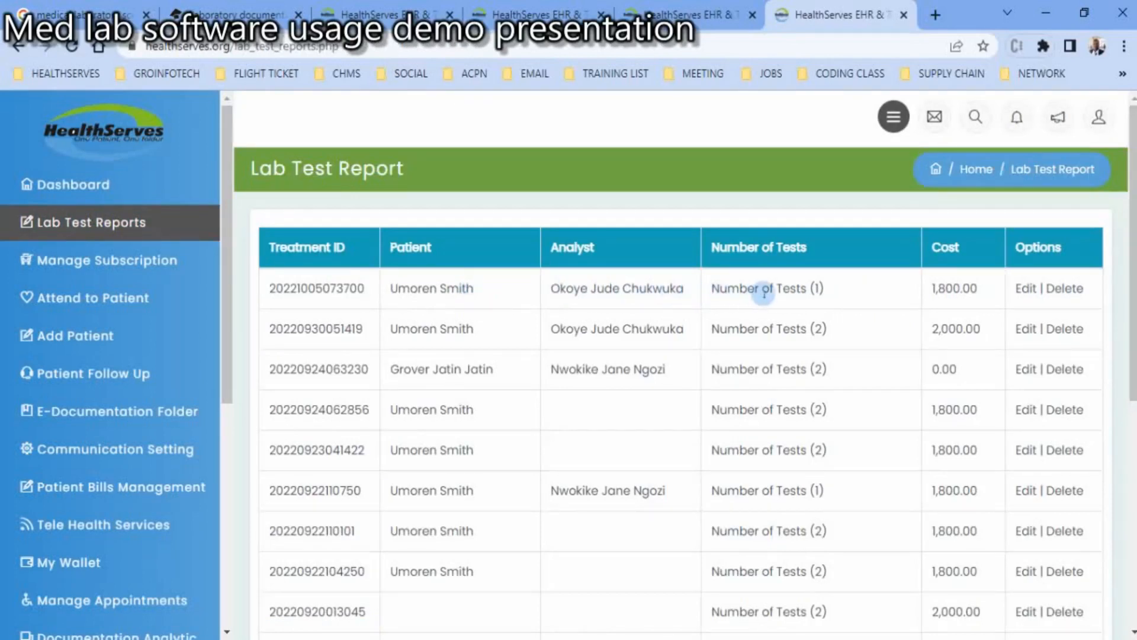
pyautogui.click(1031, 290)
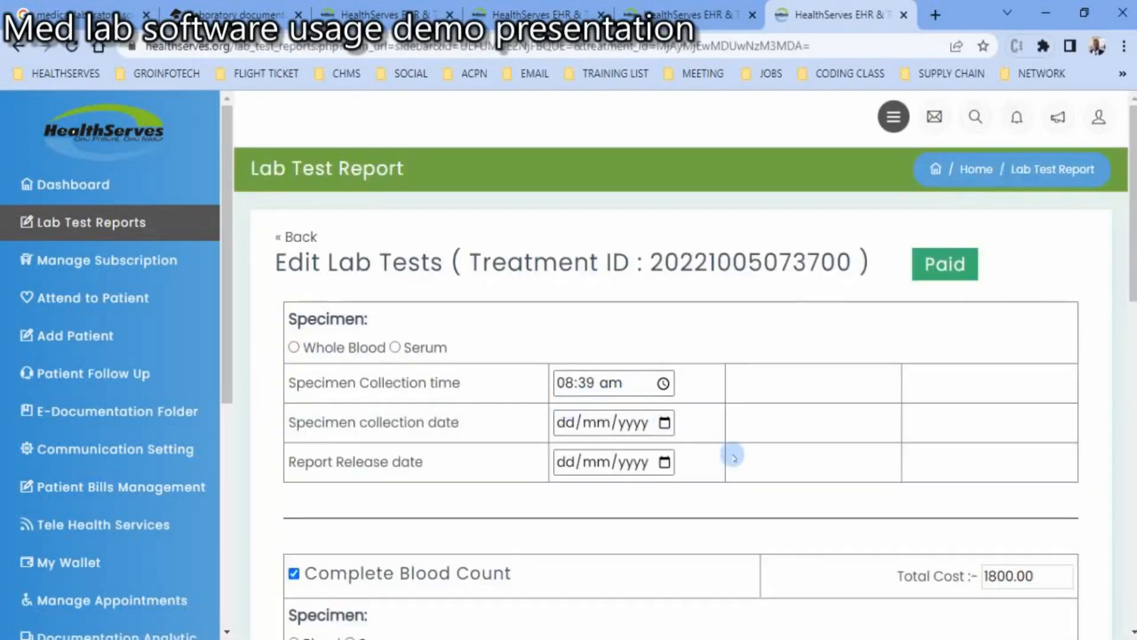
pyautogui.click(560, 382)
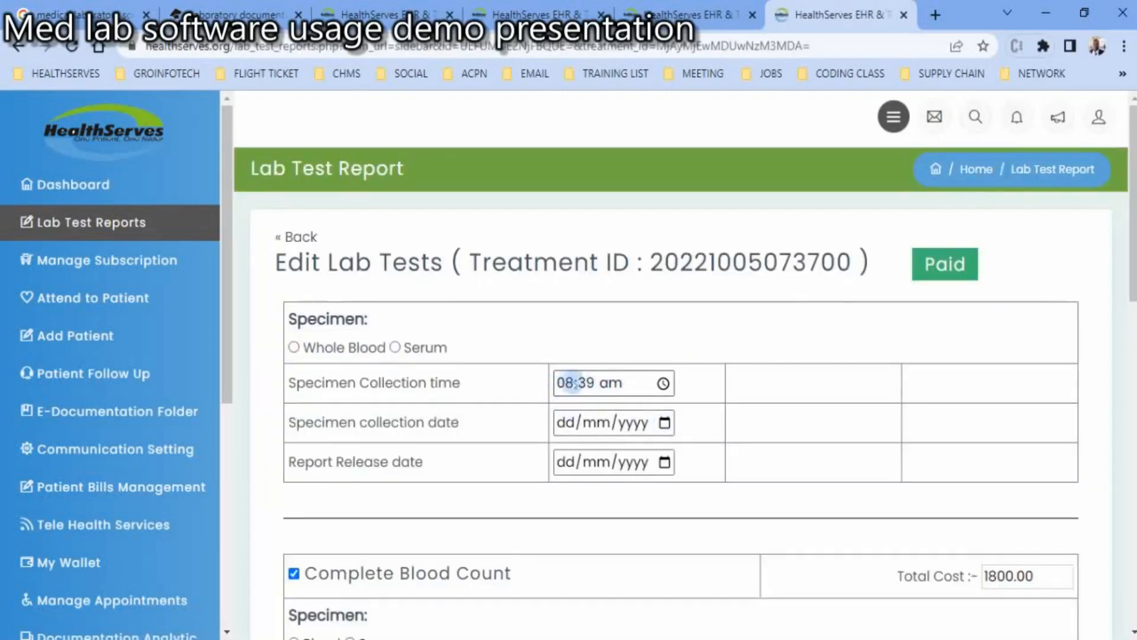
pyautogui.click(563, 386)
pyautogui.click(470, 384)
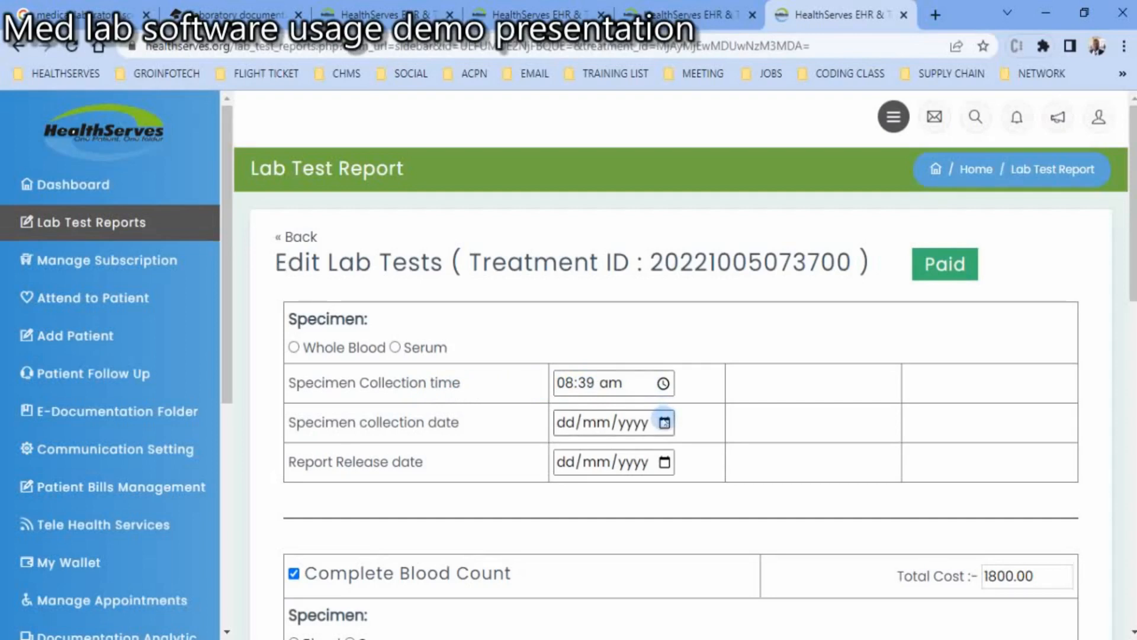
# - Set both the specimen collection date and the report release date to 05/10/2022
pyautogui.click(664, 423)
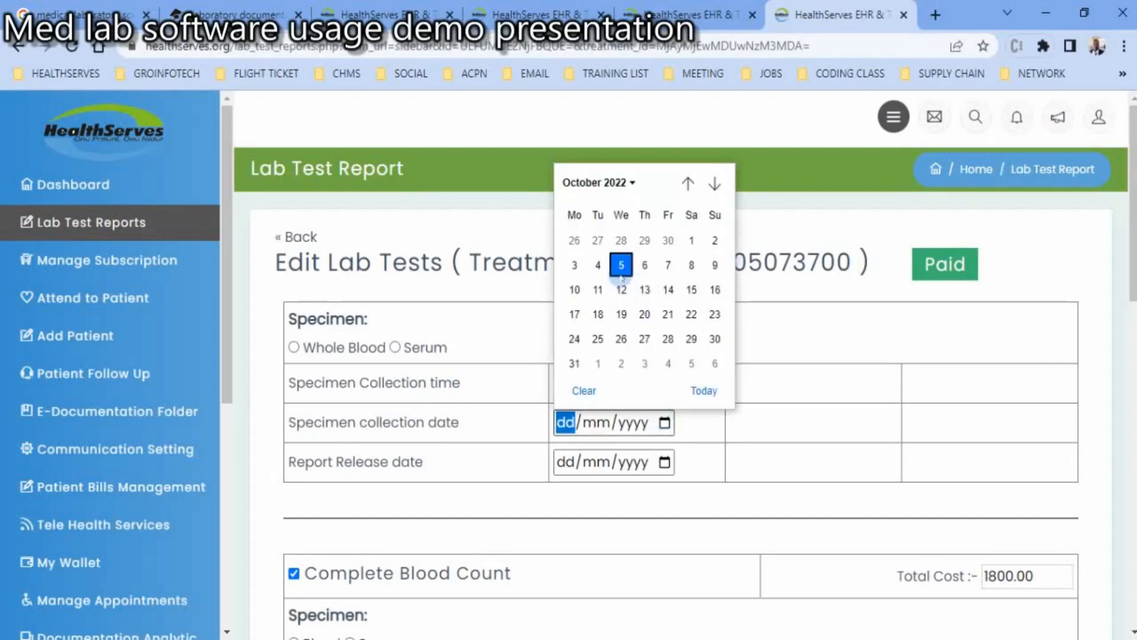
pyautogui.click(621, 265)
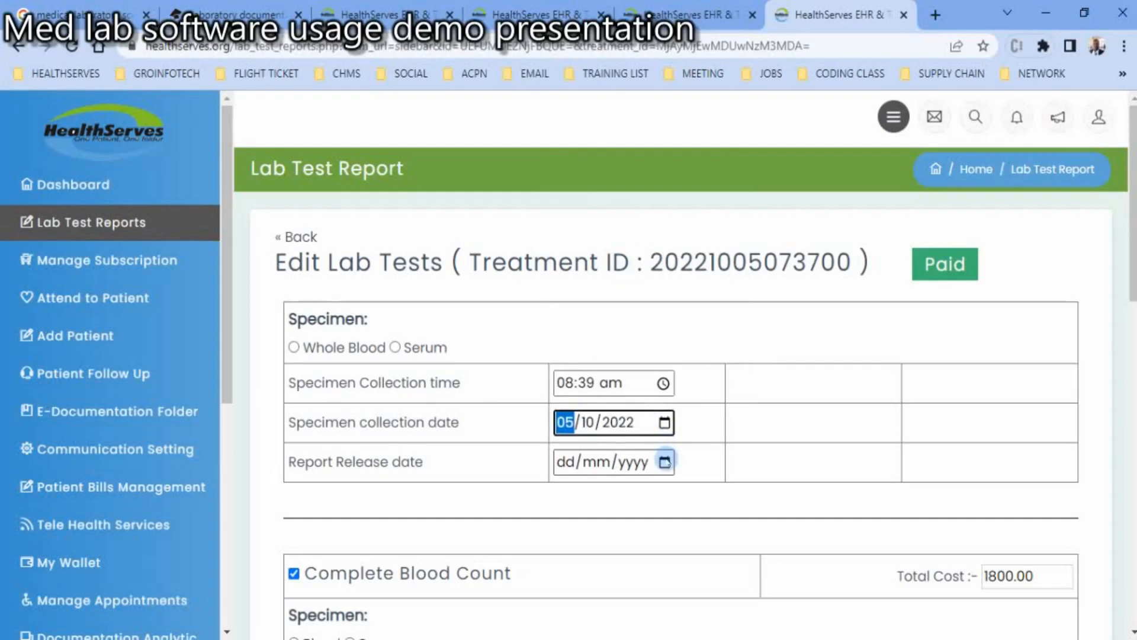
pyautogui.click(665, 462)
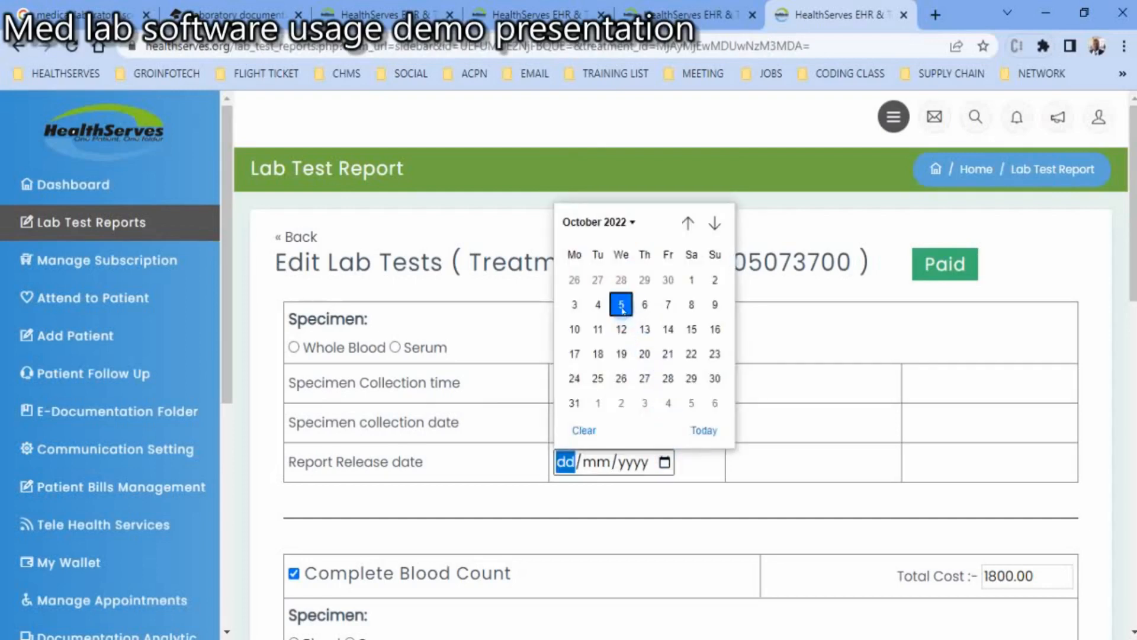
pyautogui.click(621, 304)
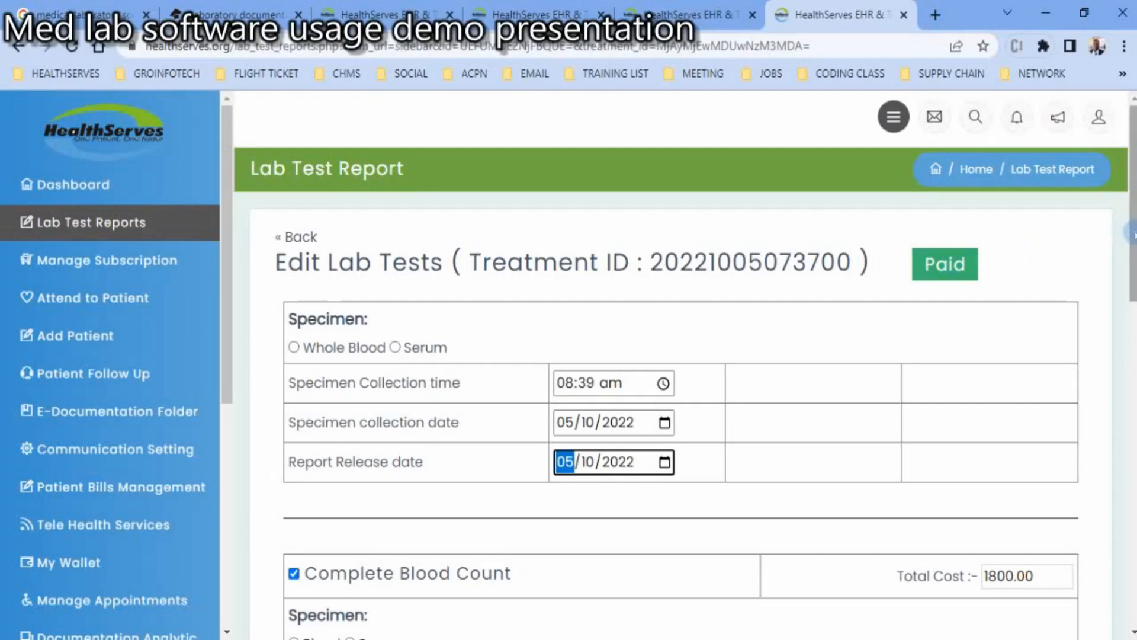
# - Enter the Complete Blood Count results for white blood cells as 3.5, red blood cells as 4.7 and hemoglobin level as 13.8
pyautogui.moveTo(1133, 232); pyautogui.dragTo(1134, 396)
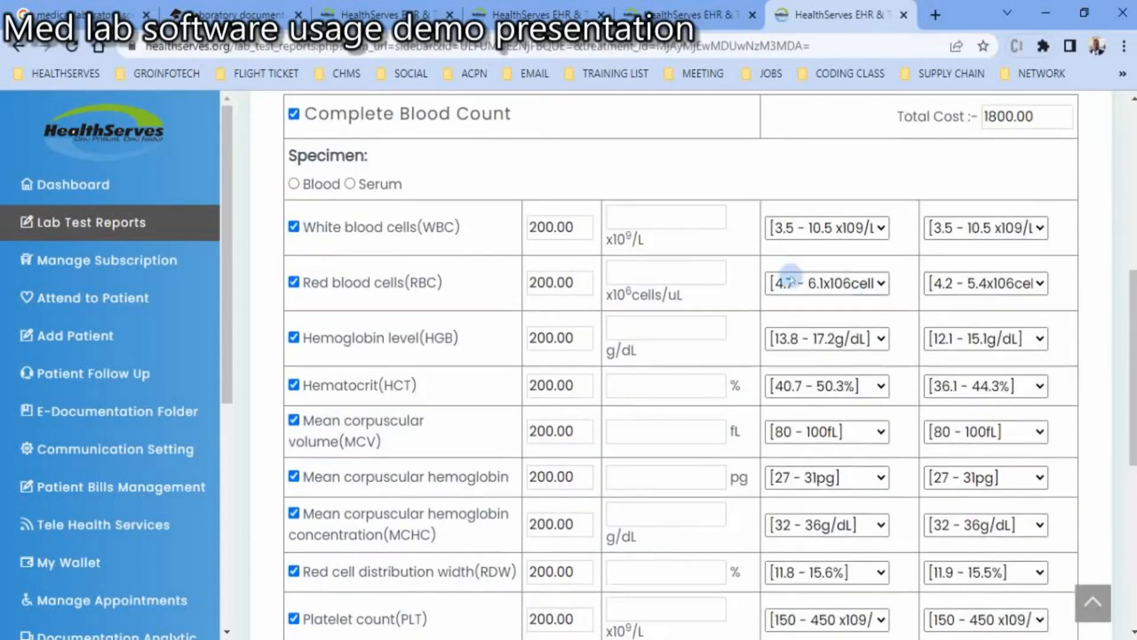
pyautogui.click(636, 221)
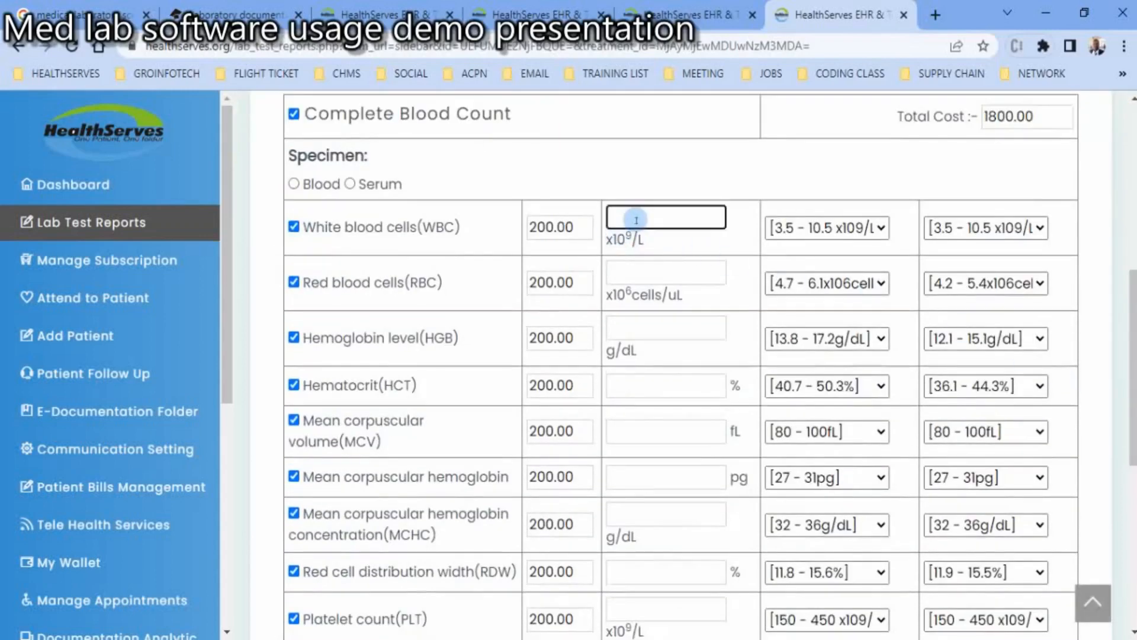
pyautogui.write('3.5')
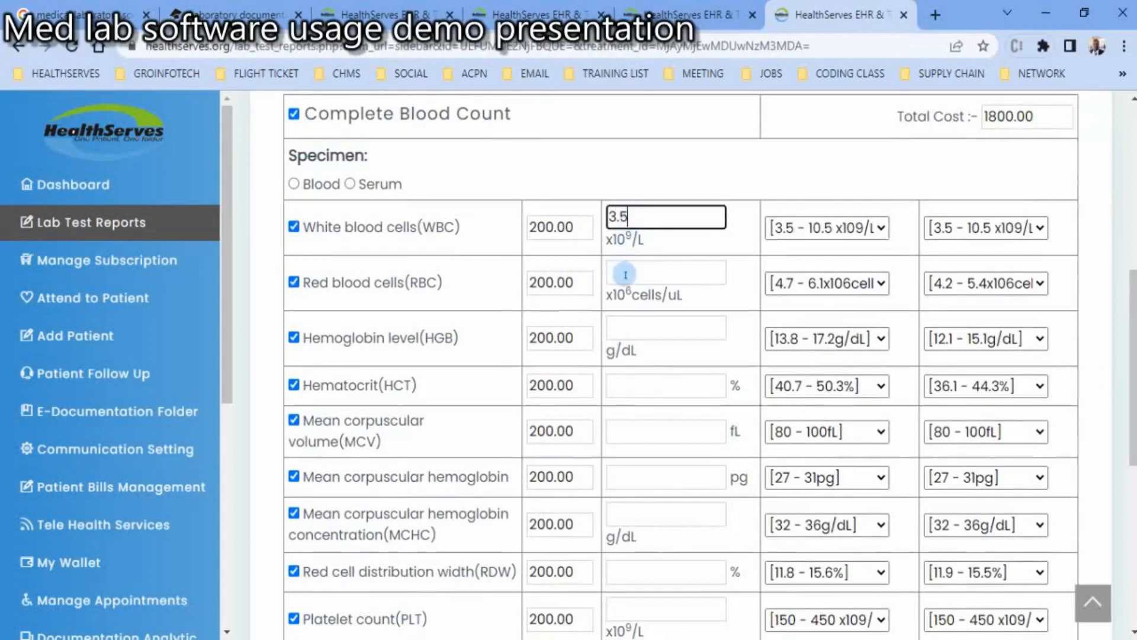
pyautogui.click(625, 274)
pyautogui.write('4.7')
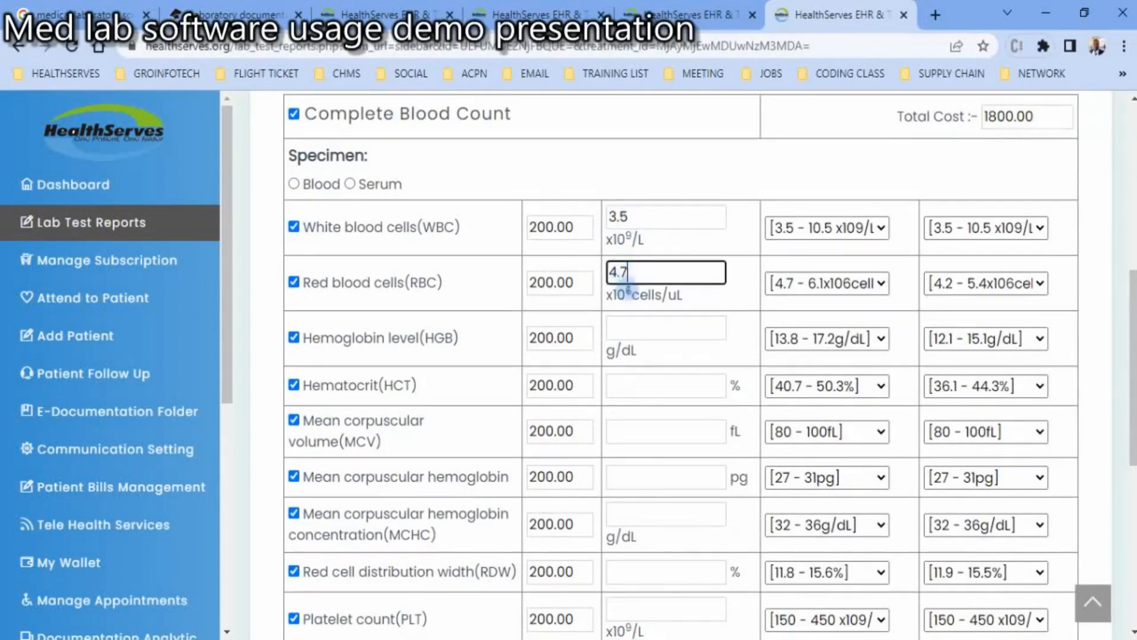
pyautogui.click(628, 322)
pyautogui.write('13')
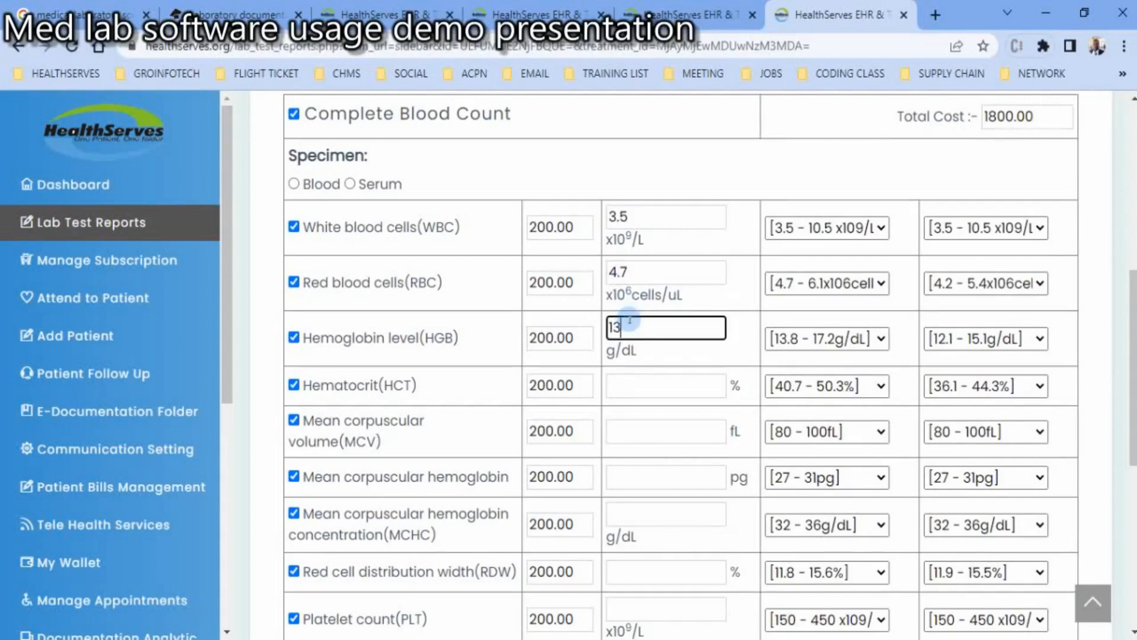
pyautogui.write('.8')
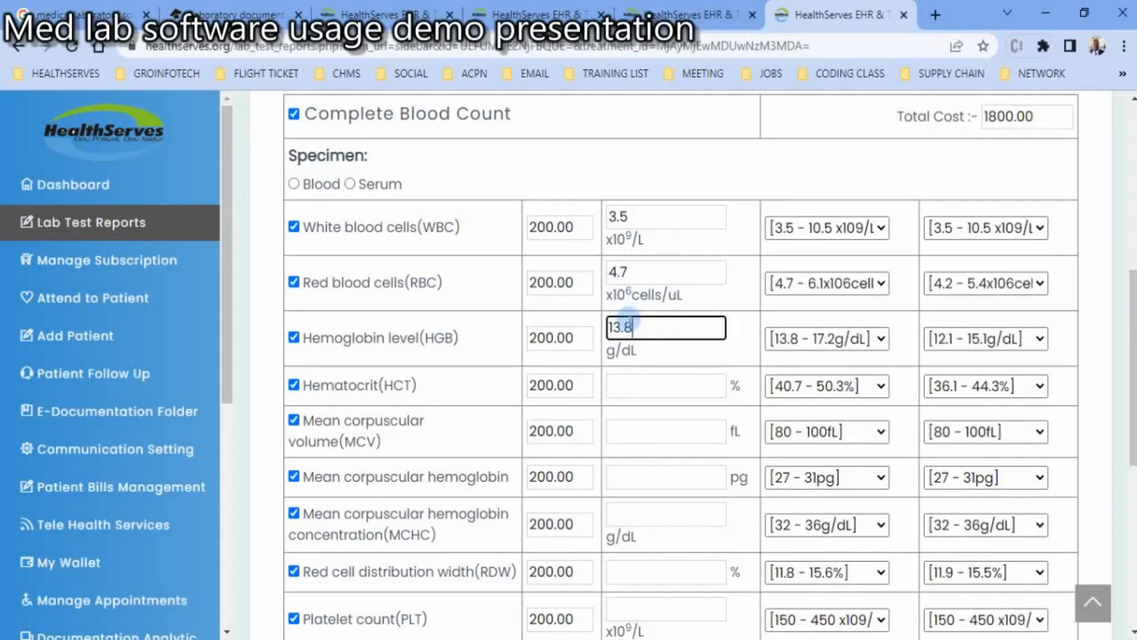
# - Enter the Complete Blood Count results for hematocrit as 45, mean corpuscular volume as 80 and mean corpuscular hemoglobin as 27
pyautogui.click(629, 386)
pyautogui.write('45')
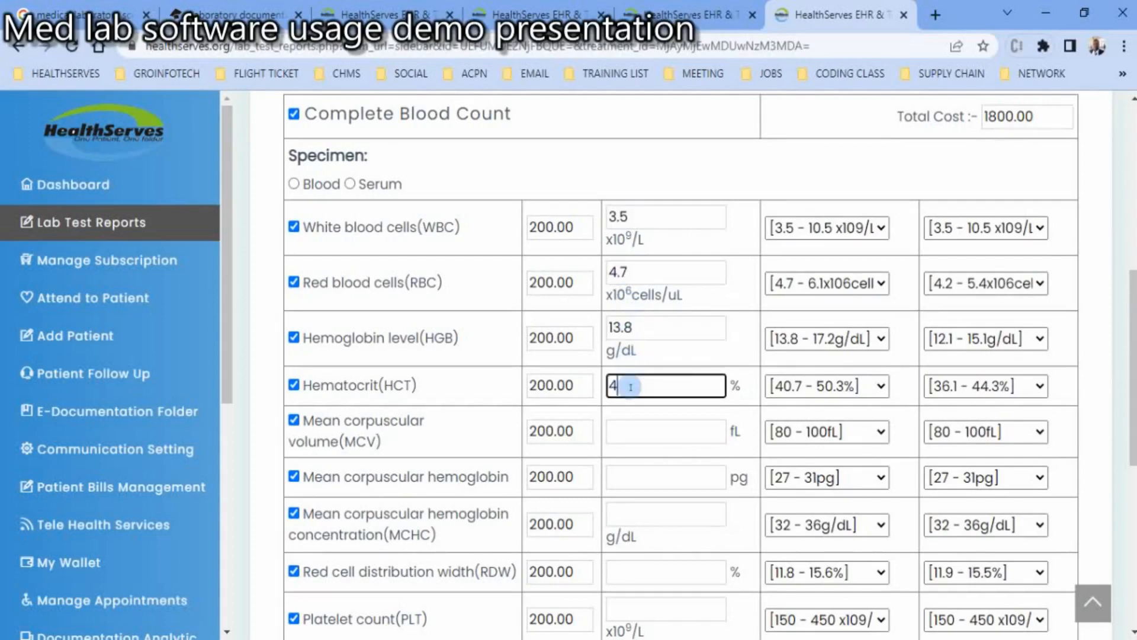
pyautogui.click(624, 429)
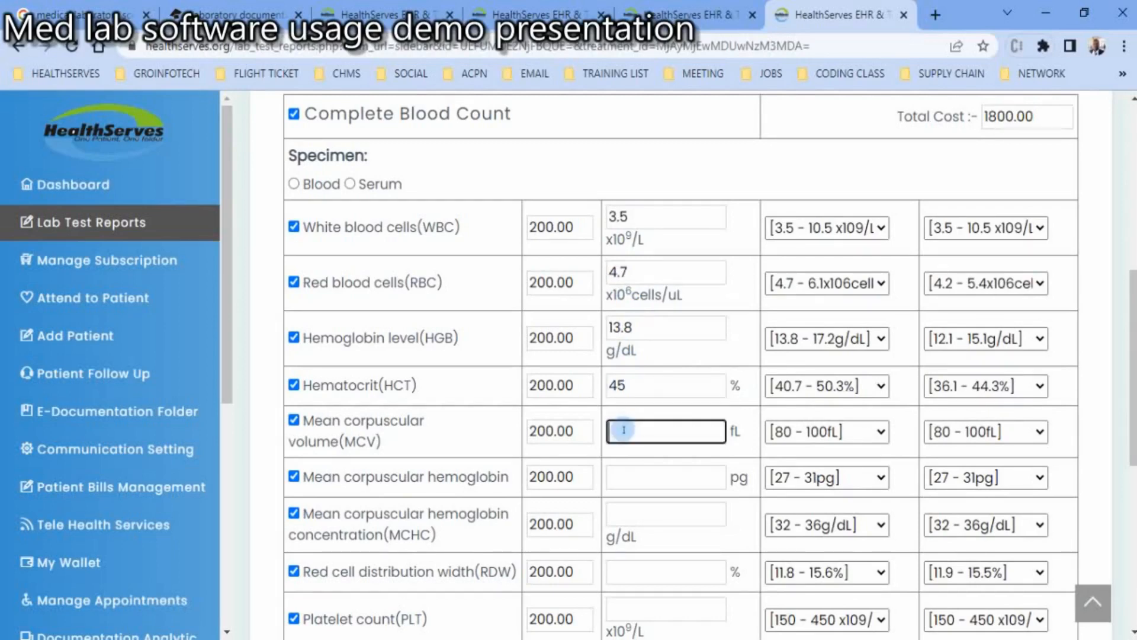
pyautogui.write('80')
pyautogui.click(627, 469)
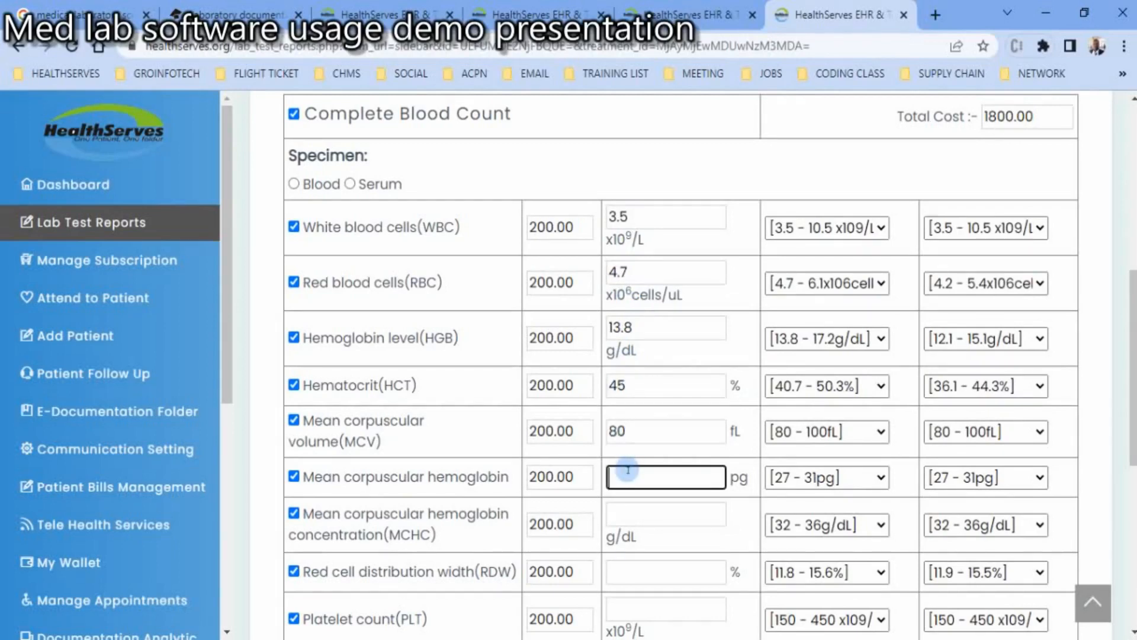
pyautogui.write('27')
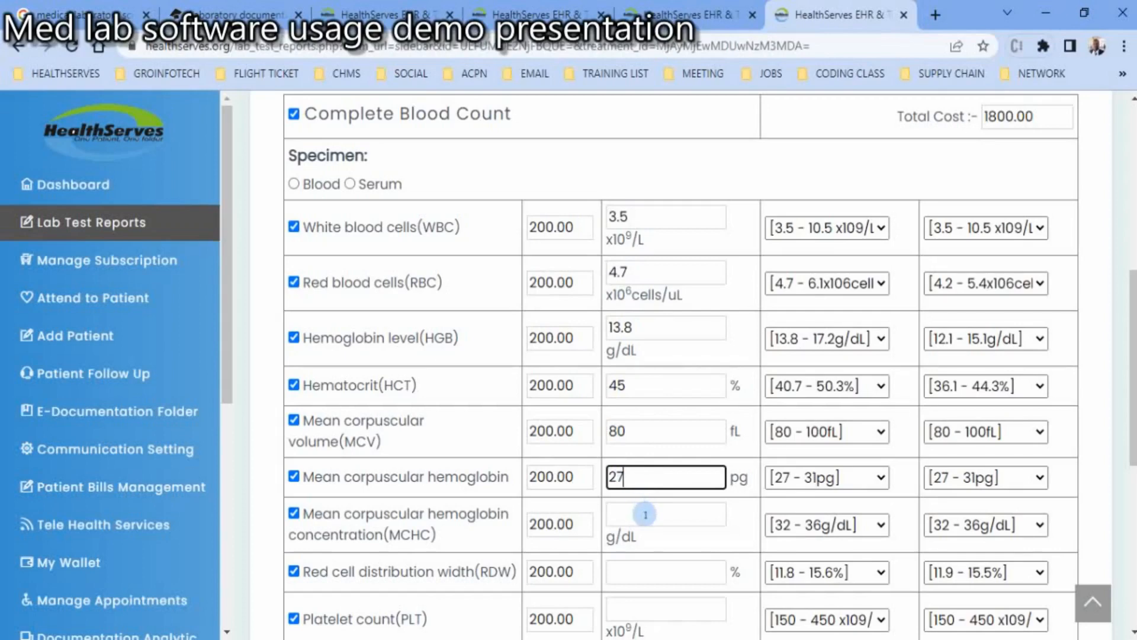
# - Enter the results for mean corpuscular hemoglobin concentration as 32, red cell distribution width as 12 and platelet count as 200
pyautogui.click(644, 508)
pyautogui.write('32')
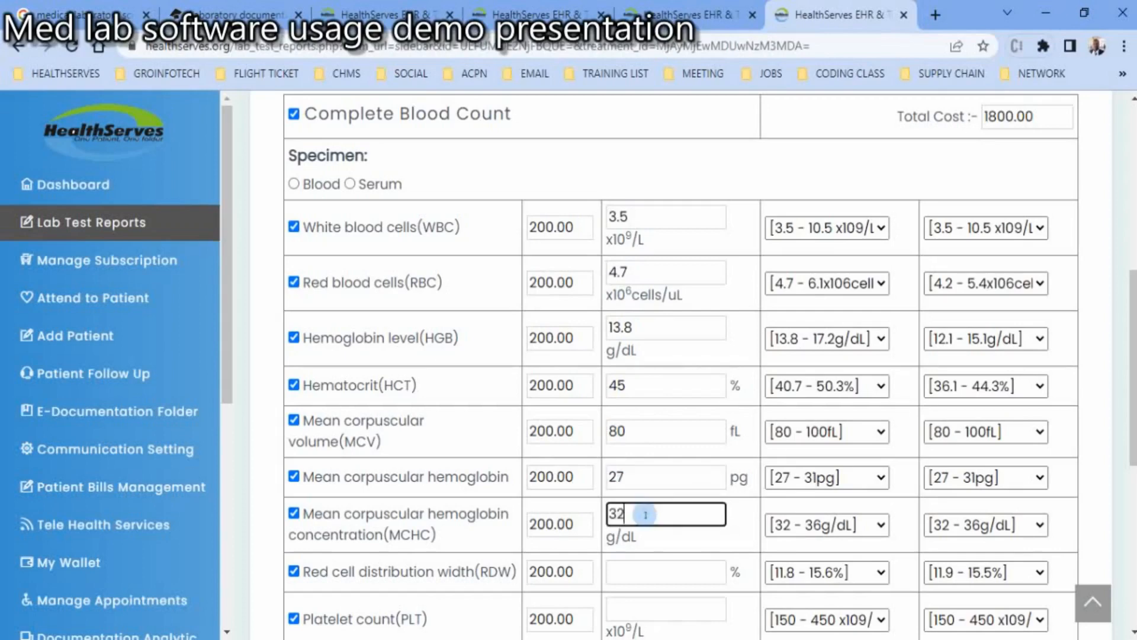
pyautogui.click(666, 572)
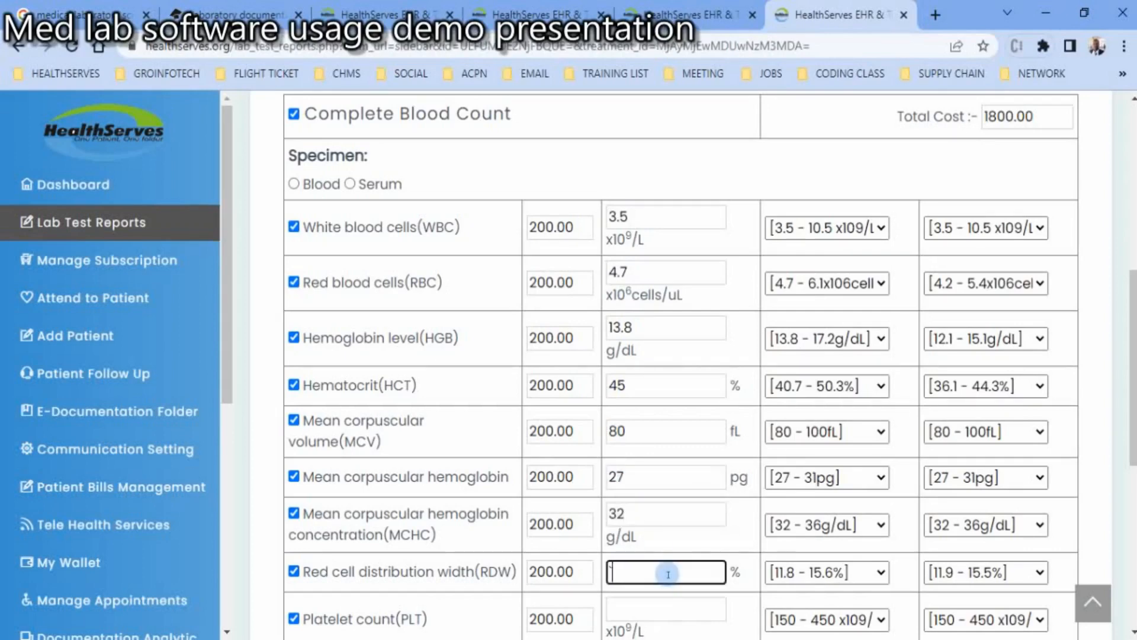
pyautogui.write('12')
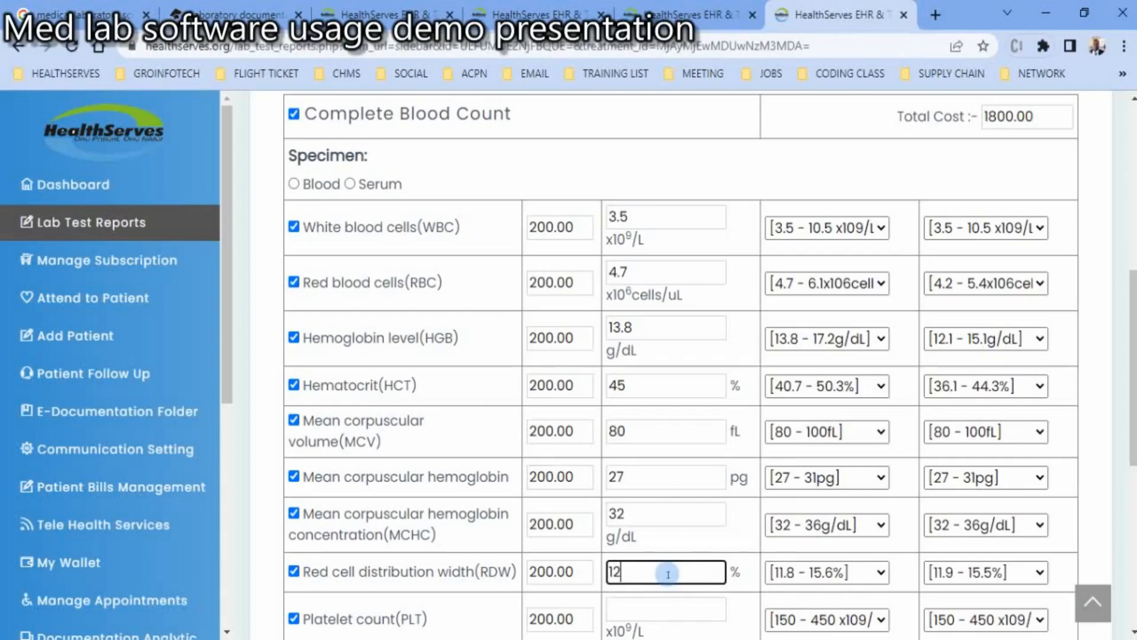
pyautogui.click(692, 608)
pyautogui.write('200')
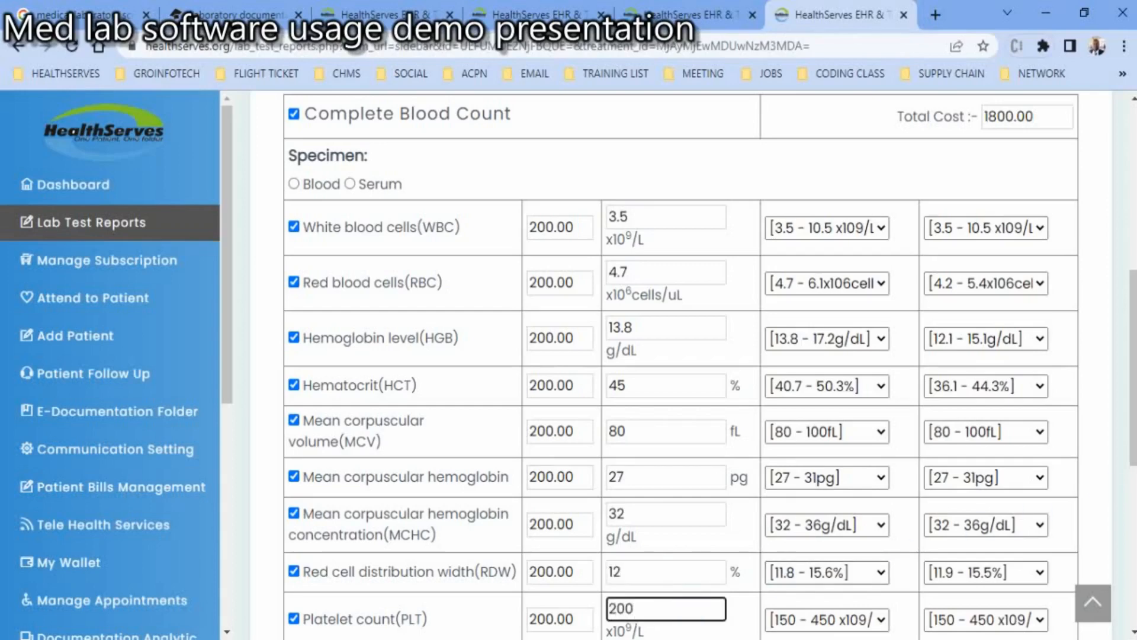
# - Write the test result summary "Complete blood is within normal values for the test"
pyautogui.moveTo(1131, 429); pyautogui.dragTo(1131, 514)
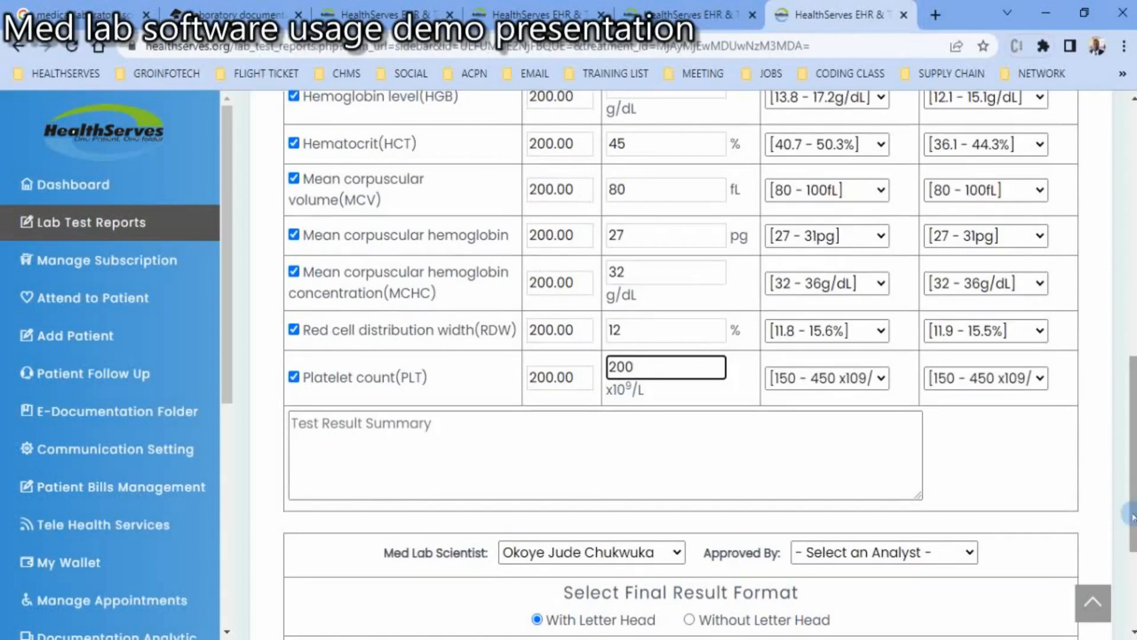
pyautogui.click(657, 454)
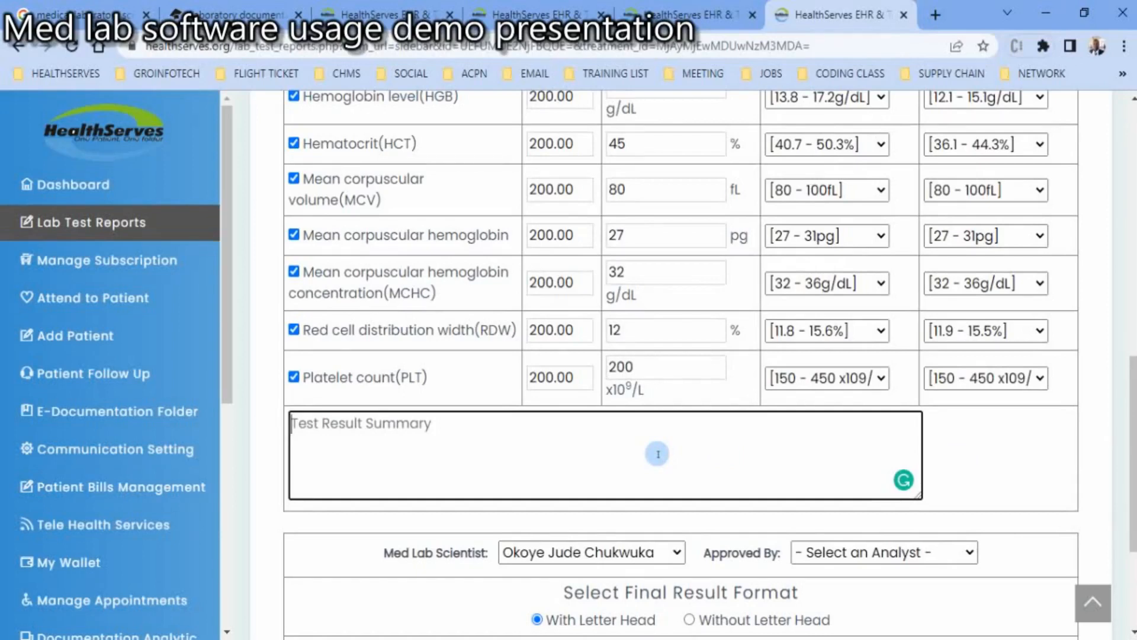
pyautogui.write('N')
pyautogui.press('BackSpace')
pyautogui.write('Complete ')
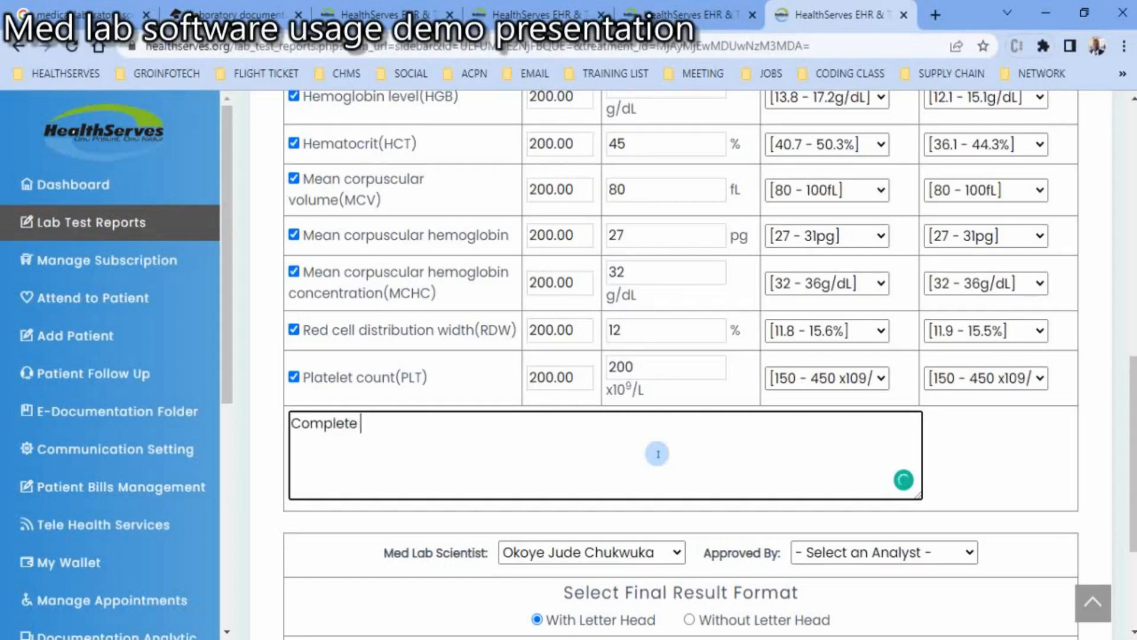
pyautogui.write('blood is within n')
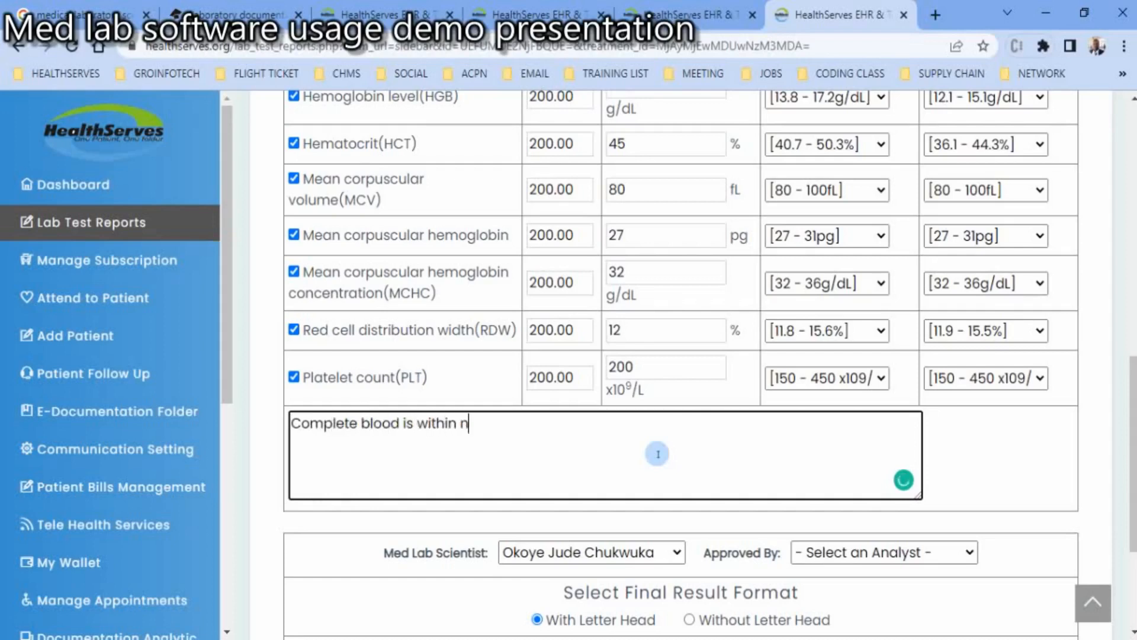
pyautogui.write('ormal values f')
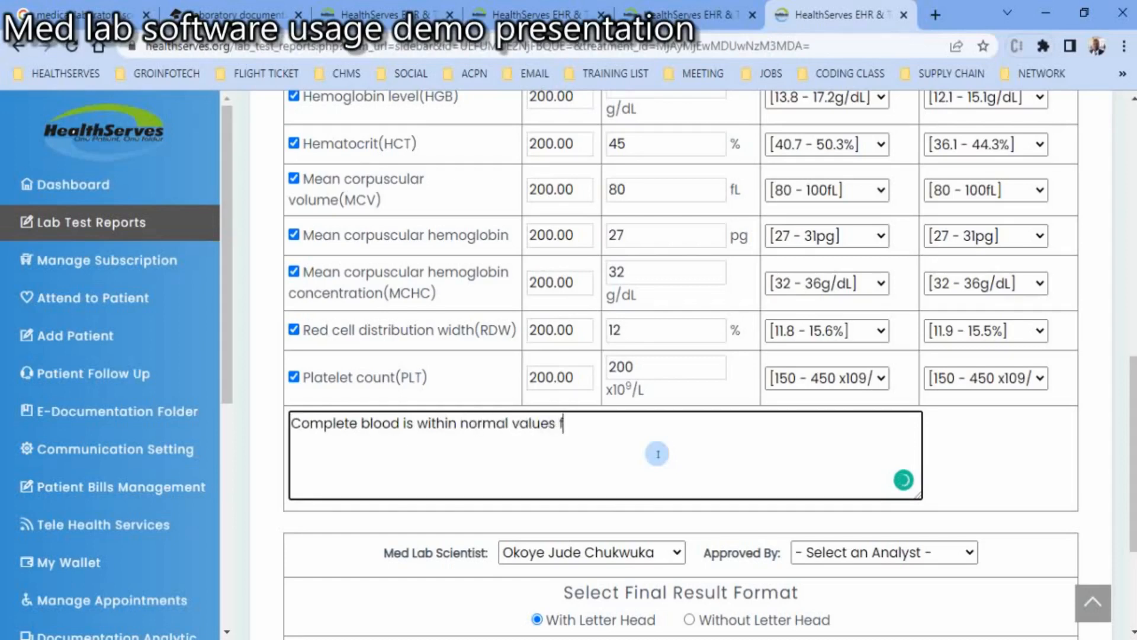
pyautogui.write('or te test')
pyautogui.click(587, 425)
pyautogui.write('h')
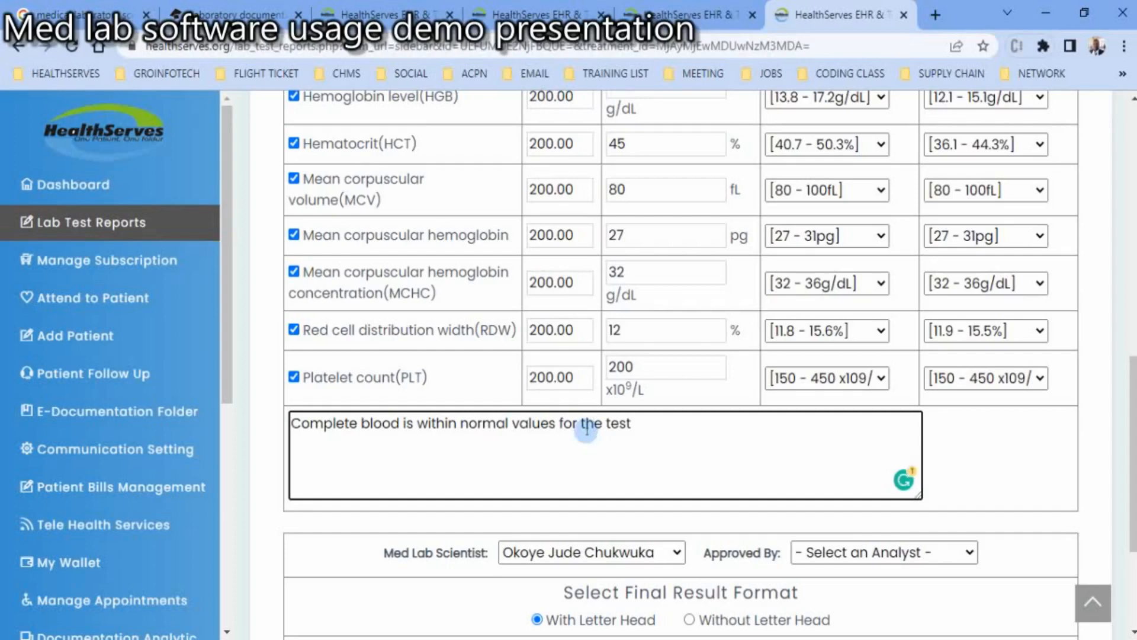
# - Keep the preselected med lab scientist and choose the first listed analyst as the report's approver
pyautogui.scroll(-1, 1128, 444)
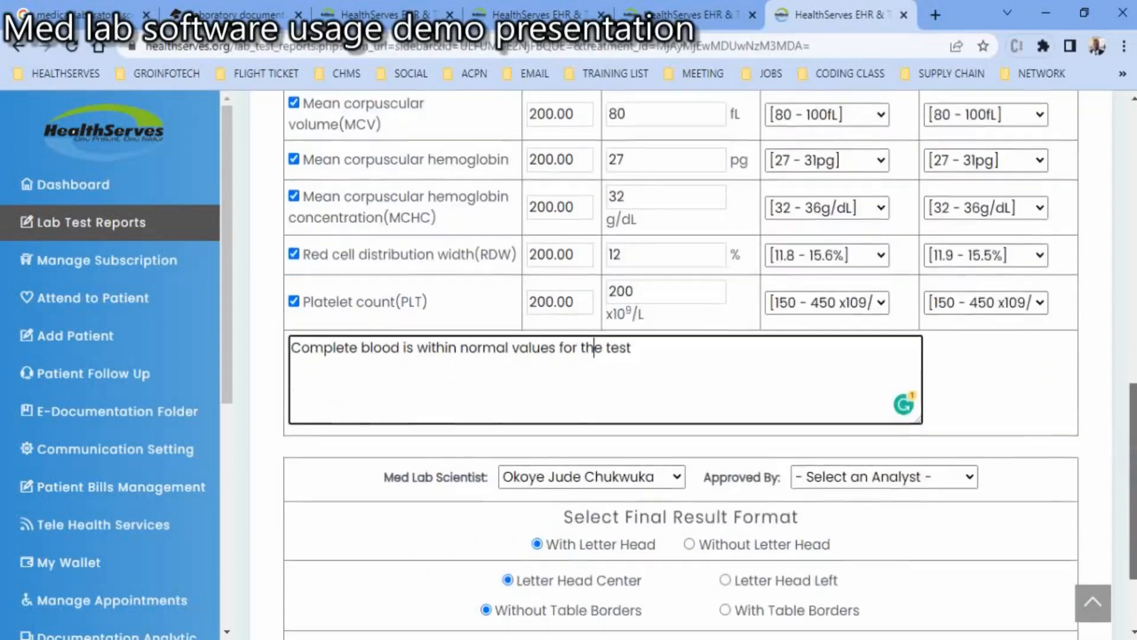
pyautogui.scroll(-2, 1128, 445)
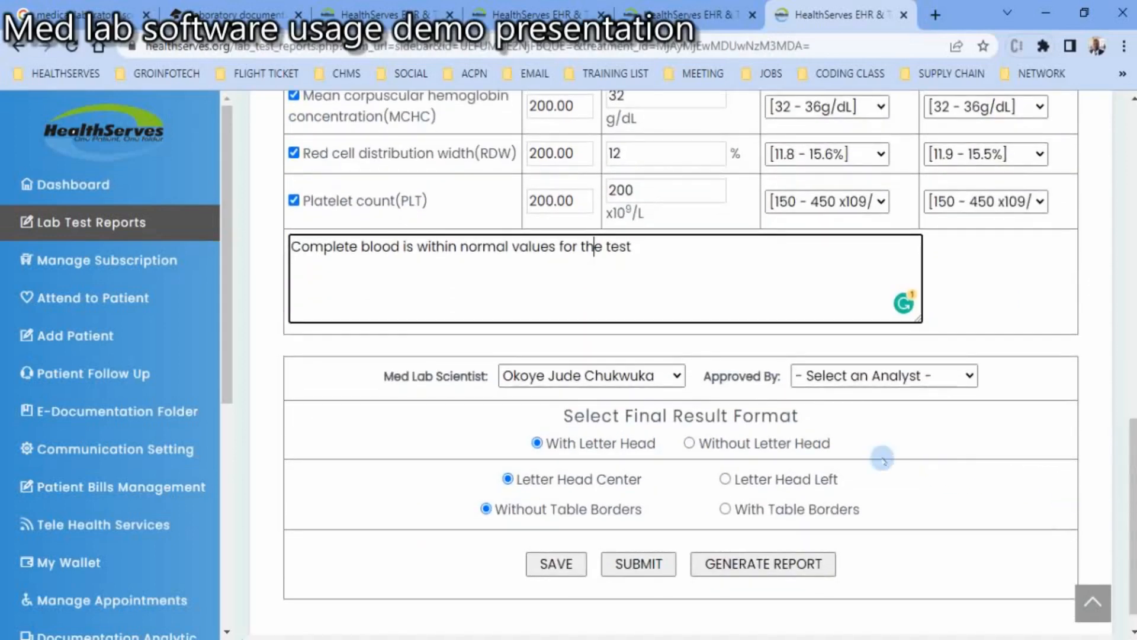
pyautogui.click(676, 377)
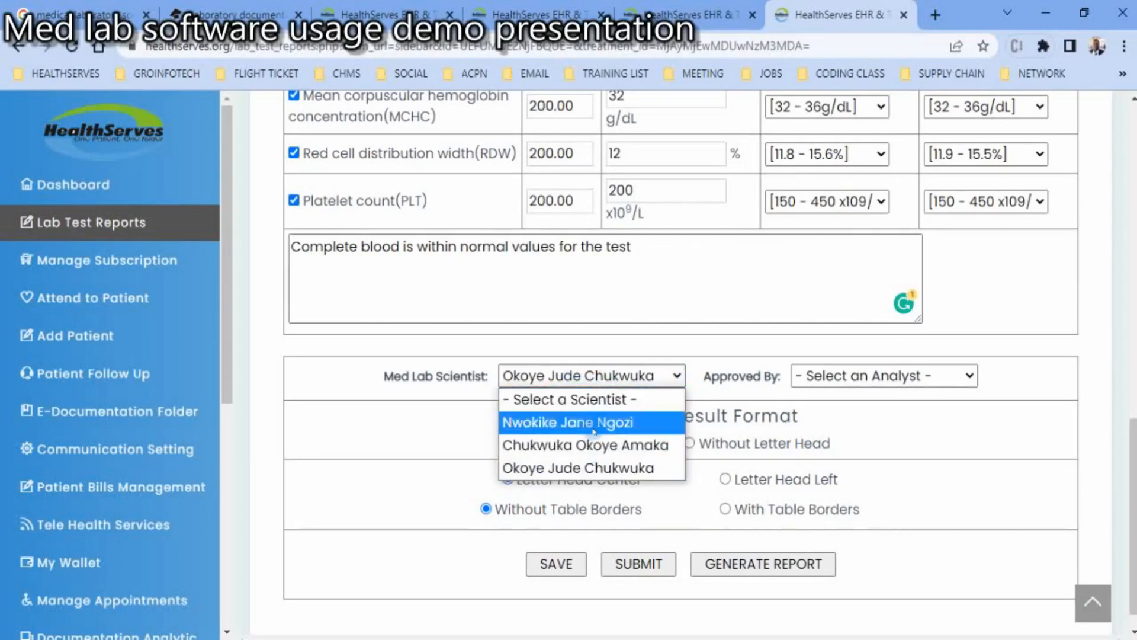
pyautogui.click(576, 468)
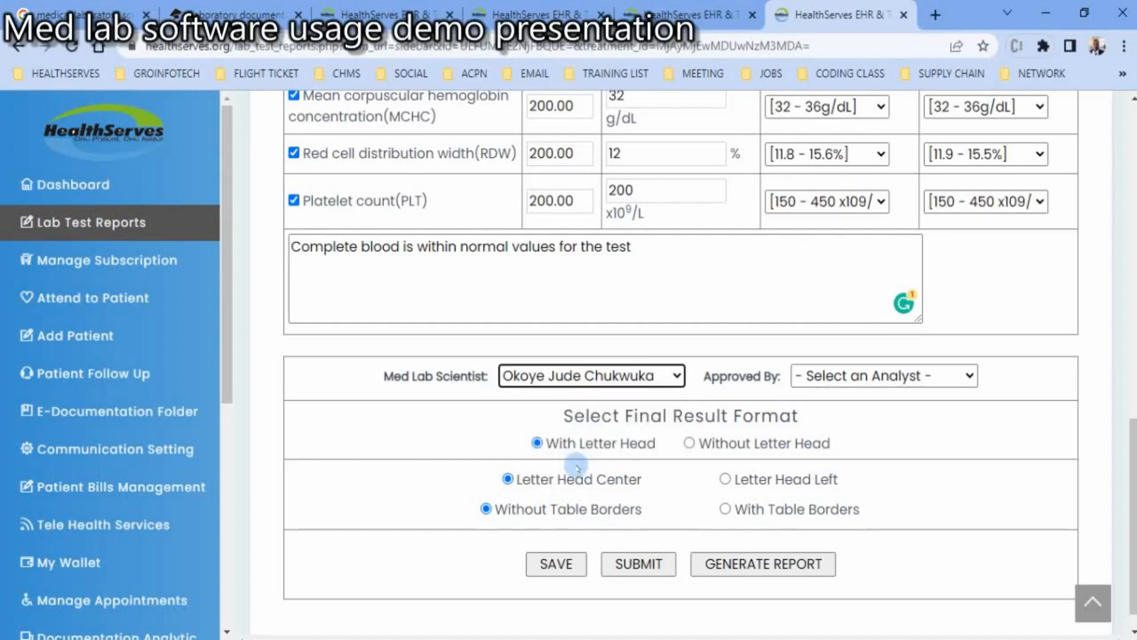
pyautogui.click(969, 377)
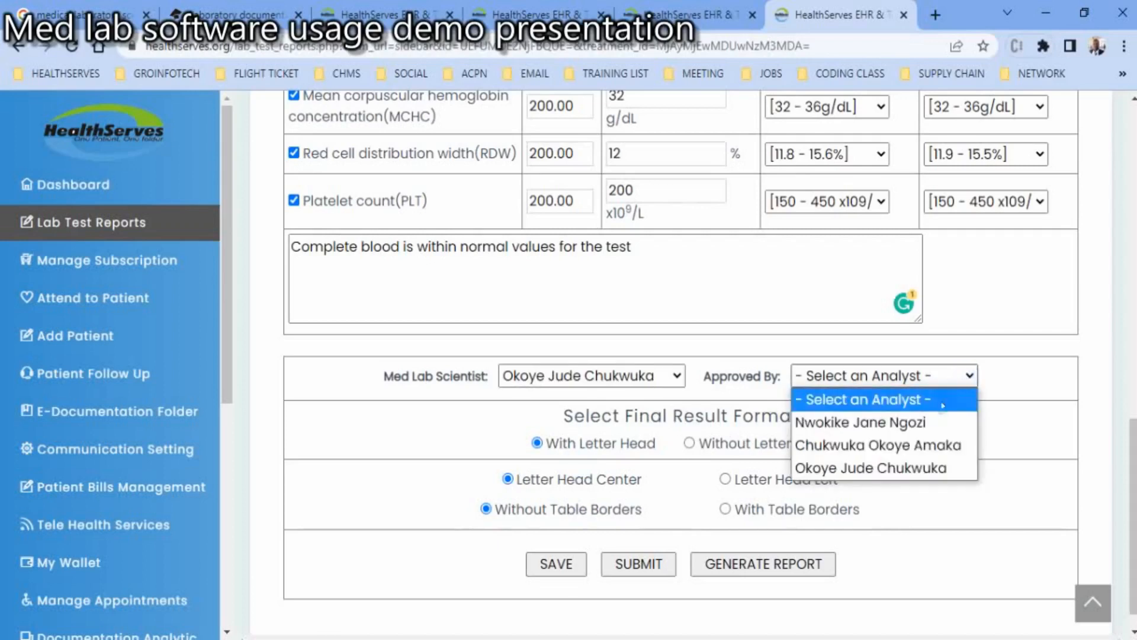
pyautogui.click(919, 422)
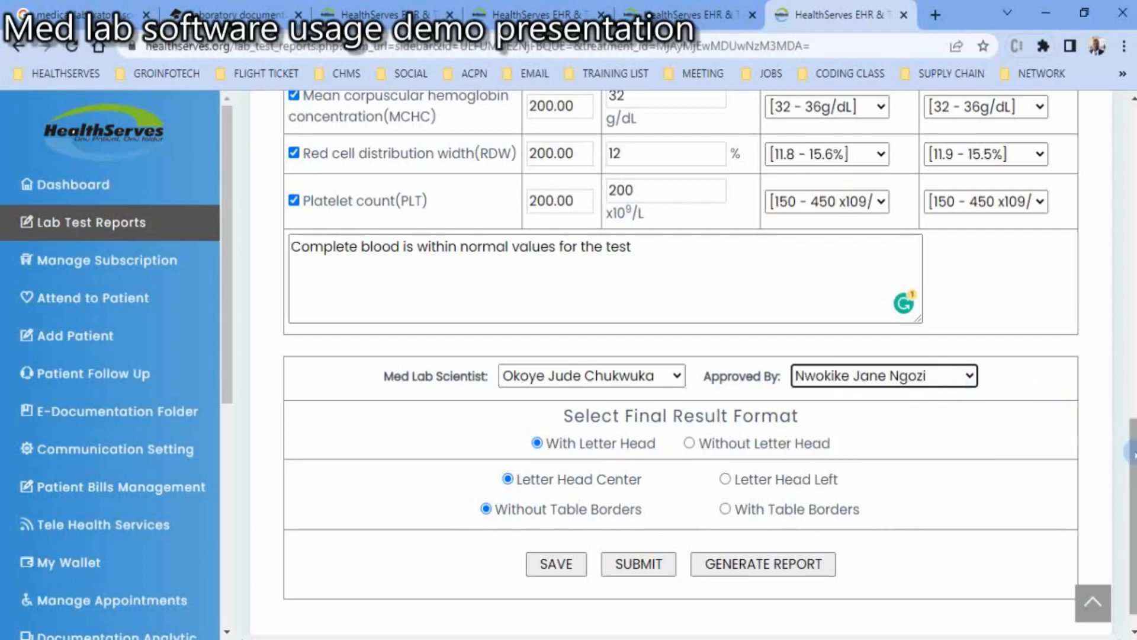
# - Save the lab test information with the centered letterhead, borderless format and generate the report
pyautogui.moveTo(1134, 454); pyautogui.dragTo(1134, 465)
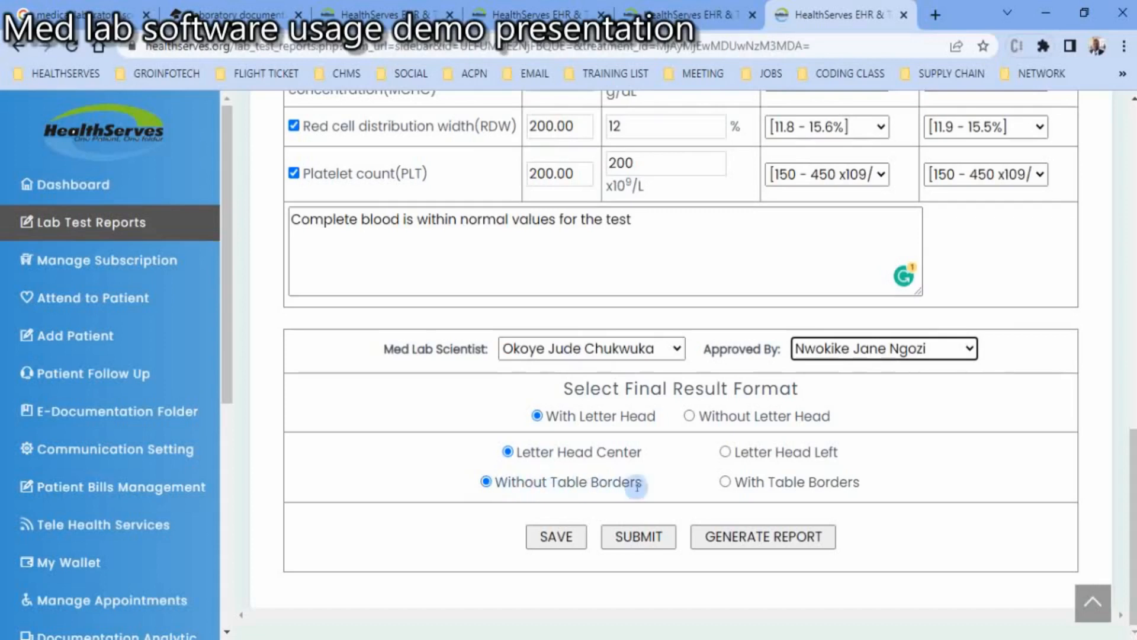
pyautogui.click(556, 541)
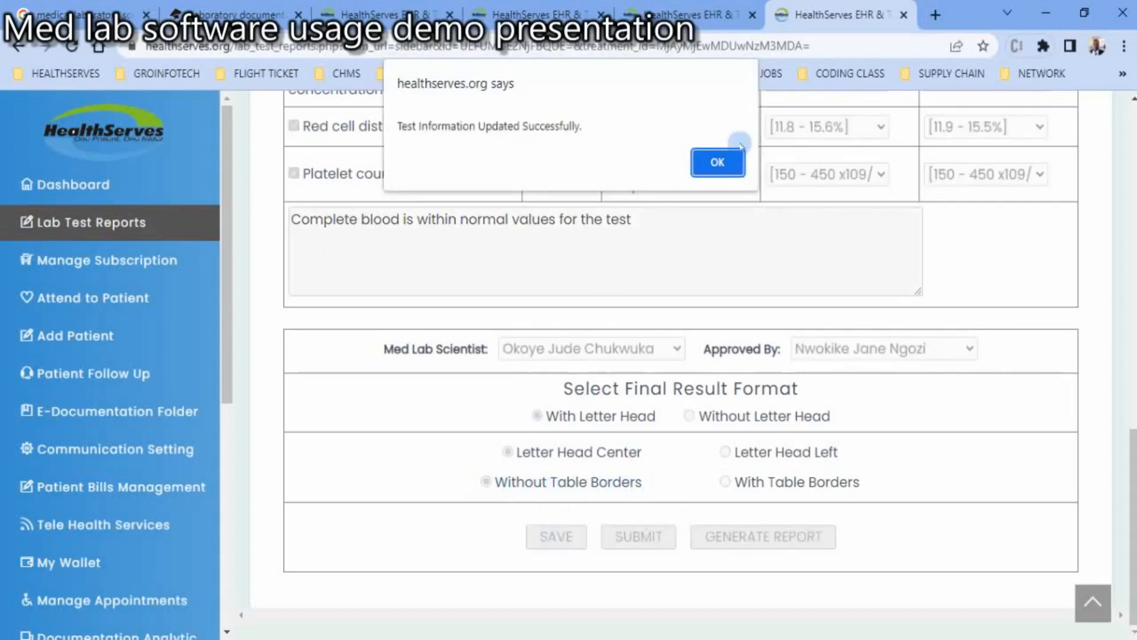
pyautogui.click(722, 163)
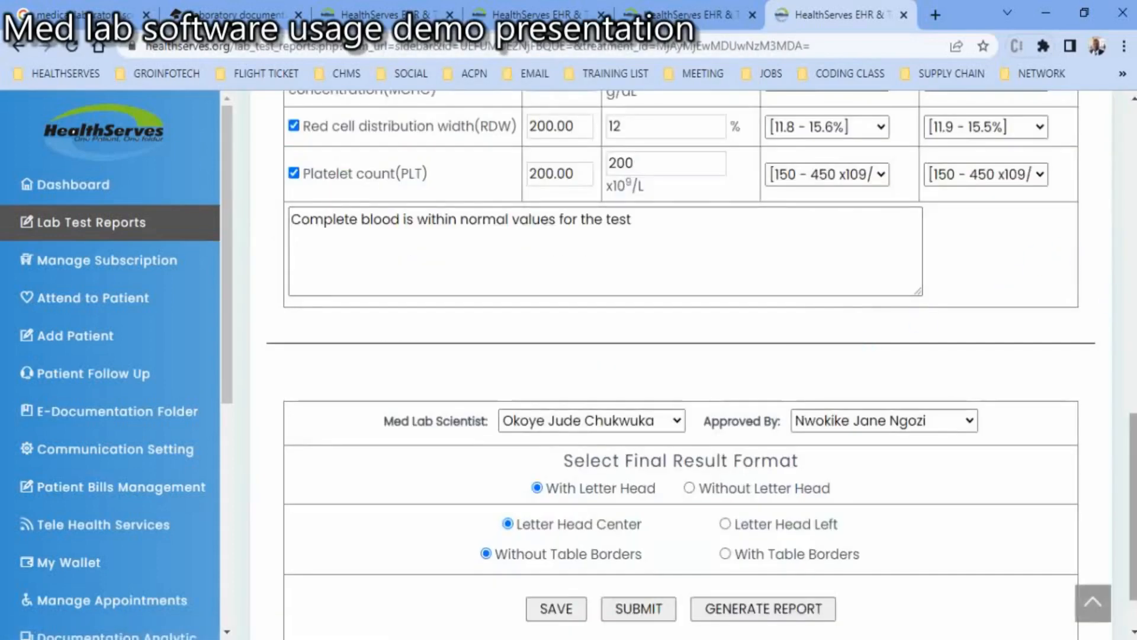
pyautogui.click(781, 609)
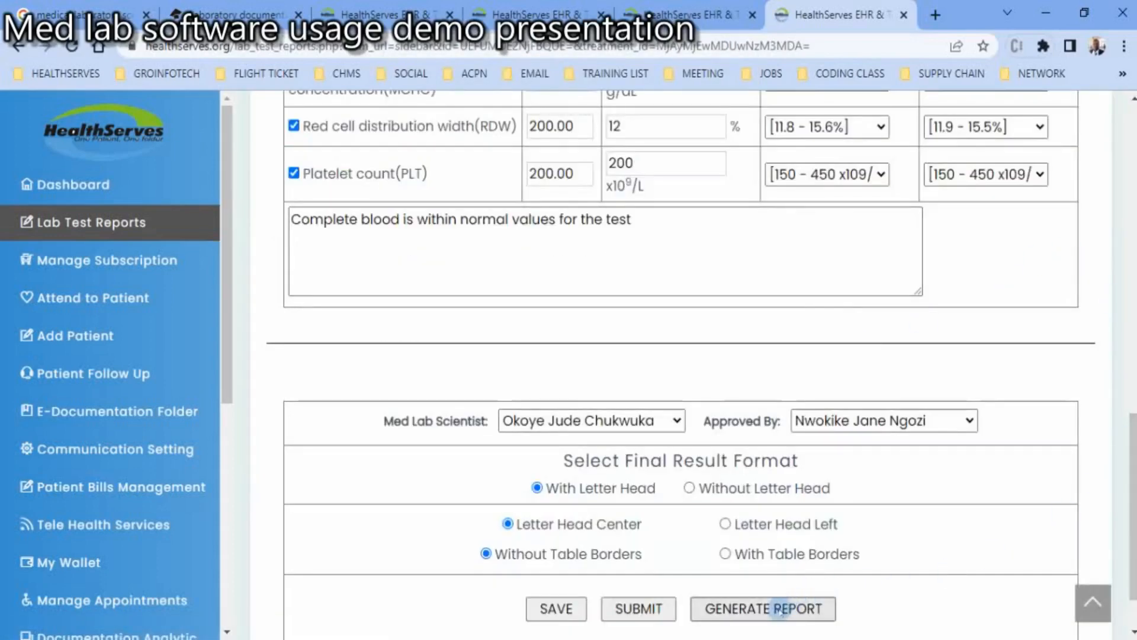